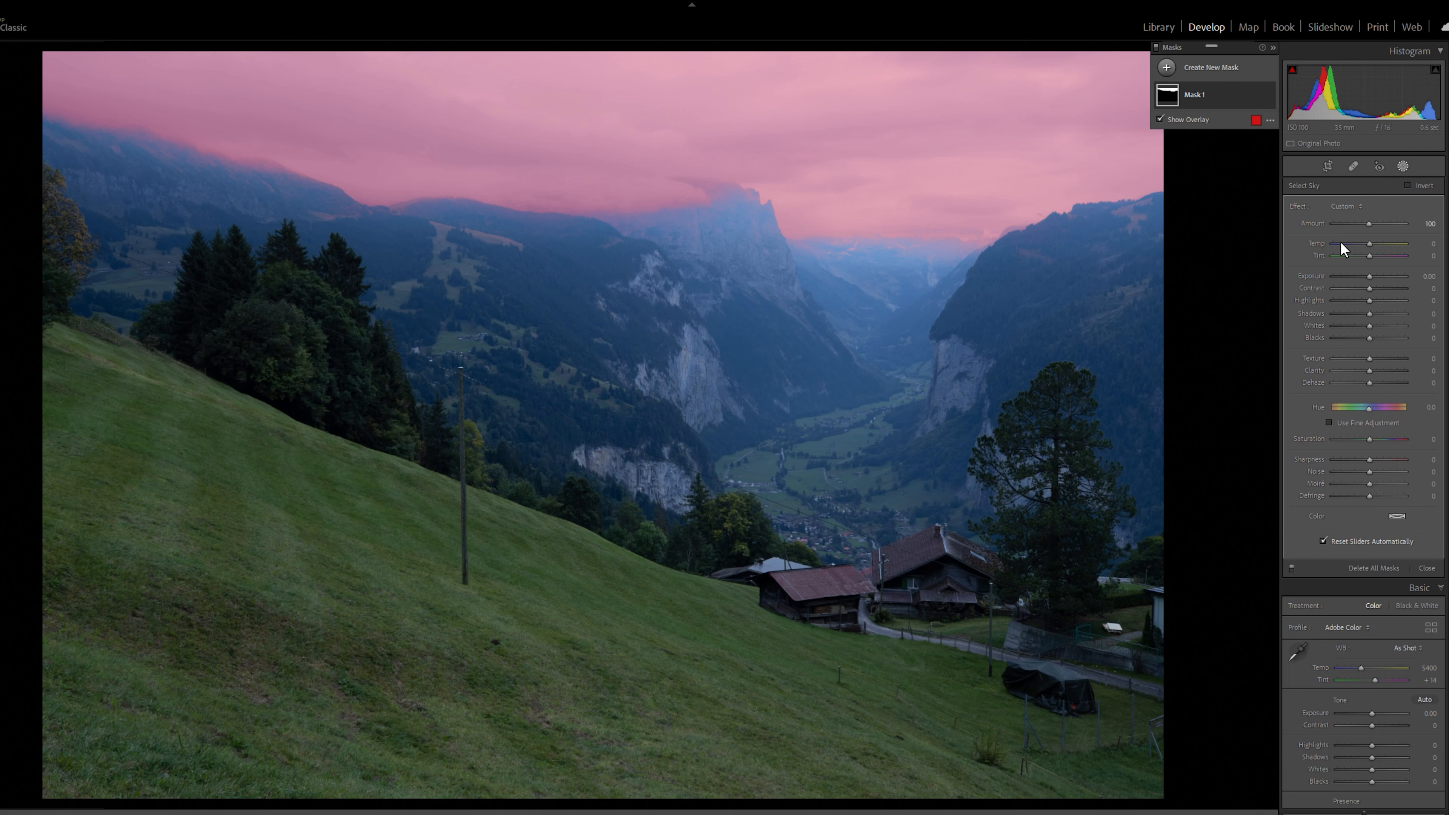
# Set the sky mask's exposure to -0.10 and highlights to -14, and the whole photo's whites to +68 and blacks to -16.
pyautogui.press('o')
pyautogui.moveTo(1370, 275); pyautogui.dragTo(1364, 305)
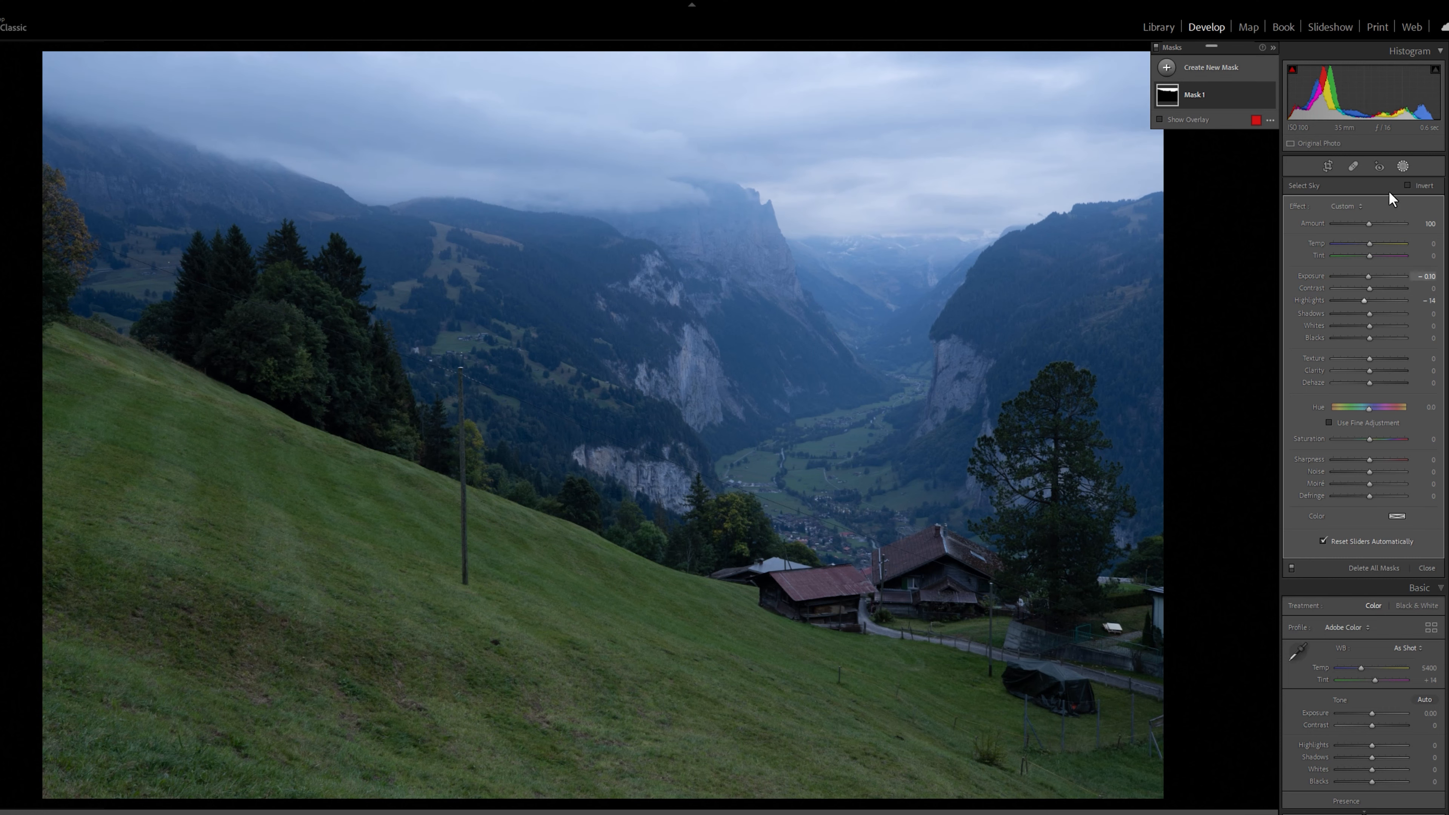
pyautogui.click(1404, 166)
pyautogui.moveTo(1372, 386)
pyautogui.mouseDown()
pyautogui.moveTo(1371, 371)
pyautogui.moveTo(1394, 367)
pyautogui.mouseUp()
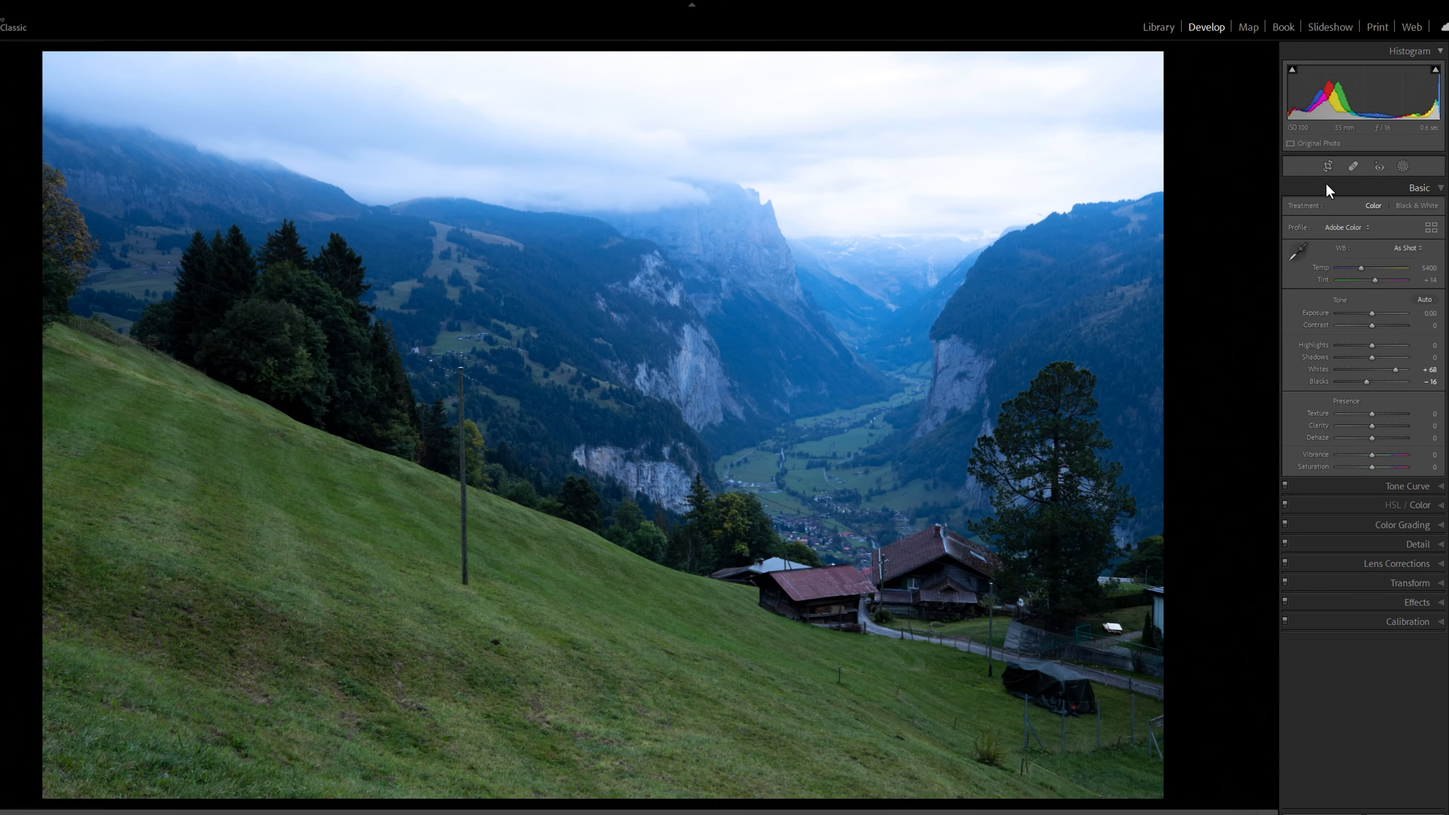
# Try a 16 x 9 crop of the photo and adjust the frame around the valley and hillside.
pyautogui.click(1328, 166)
pyautogui.click(1403, 208)
pyautogui.click(1345, 352)
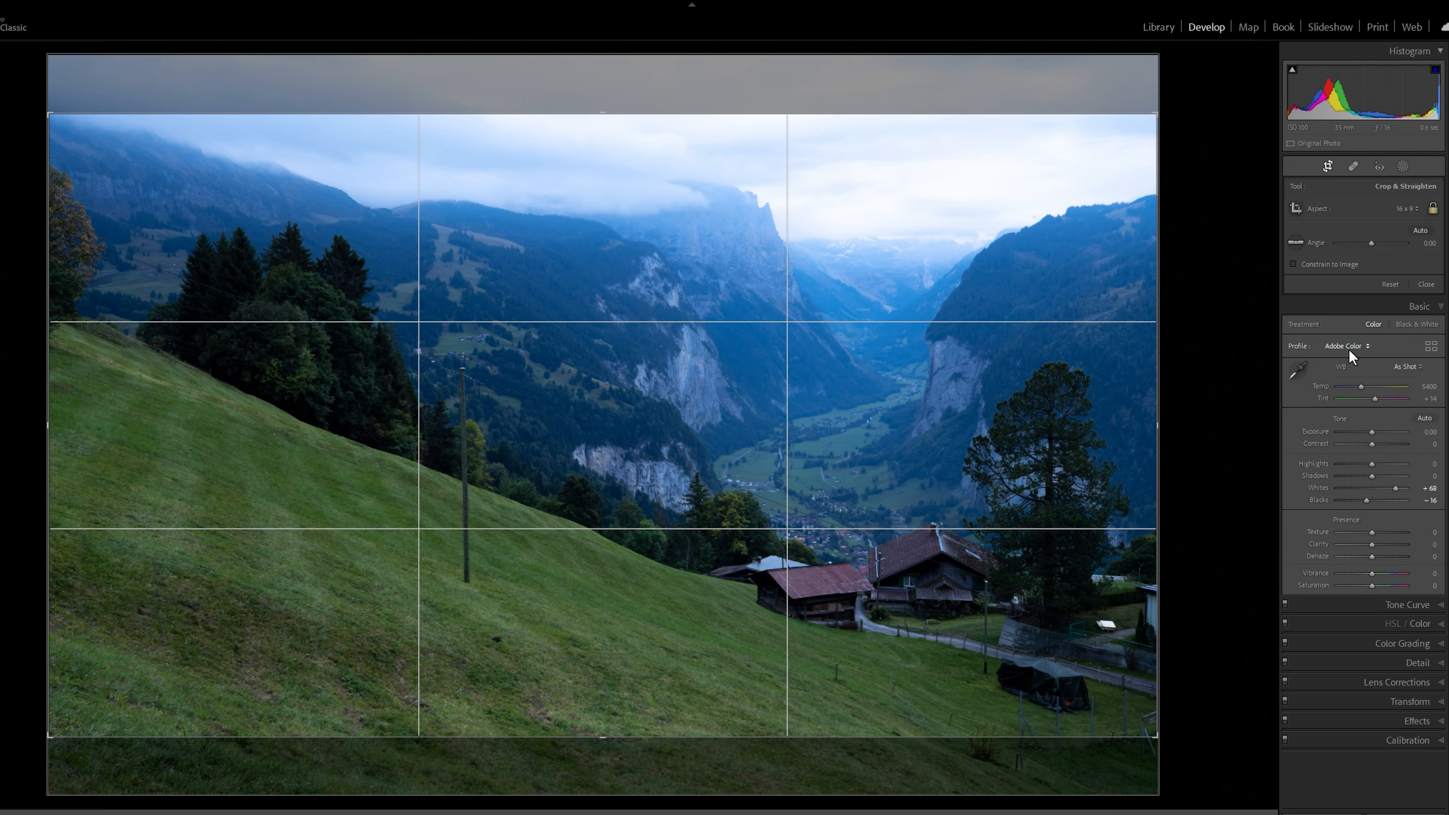
pyautogui.moveTo(686, 444); pyautogui.dragTo(683, 482)
pyautogui.moveTo(49, 425); pyautogui.dragTo(77, 426)
pyautogui.moveTo(605, 454)
pyautogui.mouseDown()
pyautogui.moveTo(602, 411)
pyautogui.moveTo(599, 492)
pyautogui.moveTo(604, 359)
pyautogui.moveTo(609, 453)
pyautogui.mouseUp()
# Crop the photo to a 1 x 1 square framing the valley, the chalets and the large tree.
pyautogui.click(1407, 209)
pyautogui.click(1383, 290)
pyautogui.moveTo(594, 522); pyautogui.dragTo(393, 536)
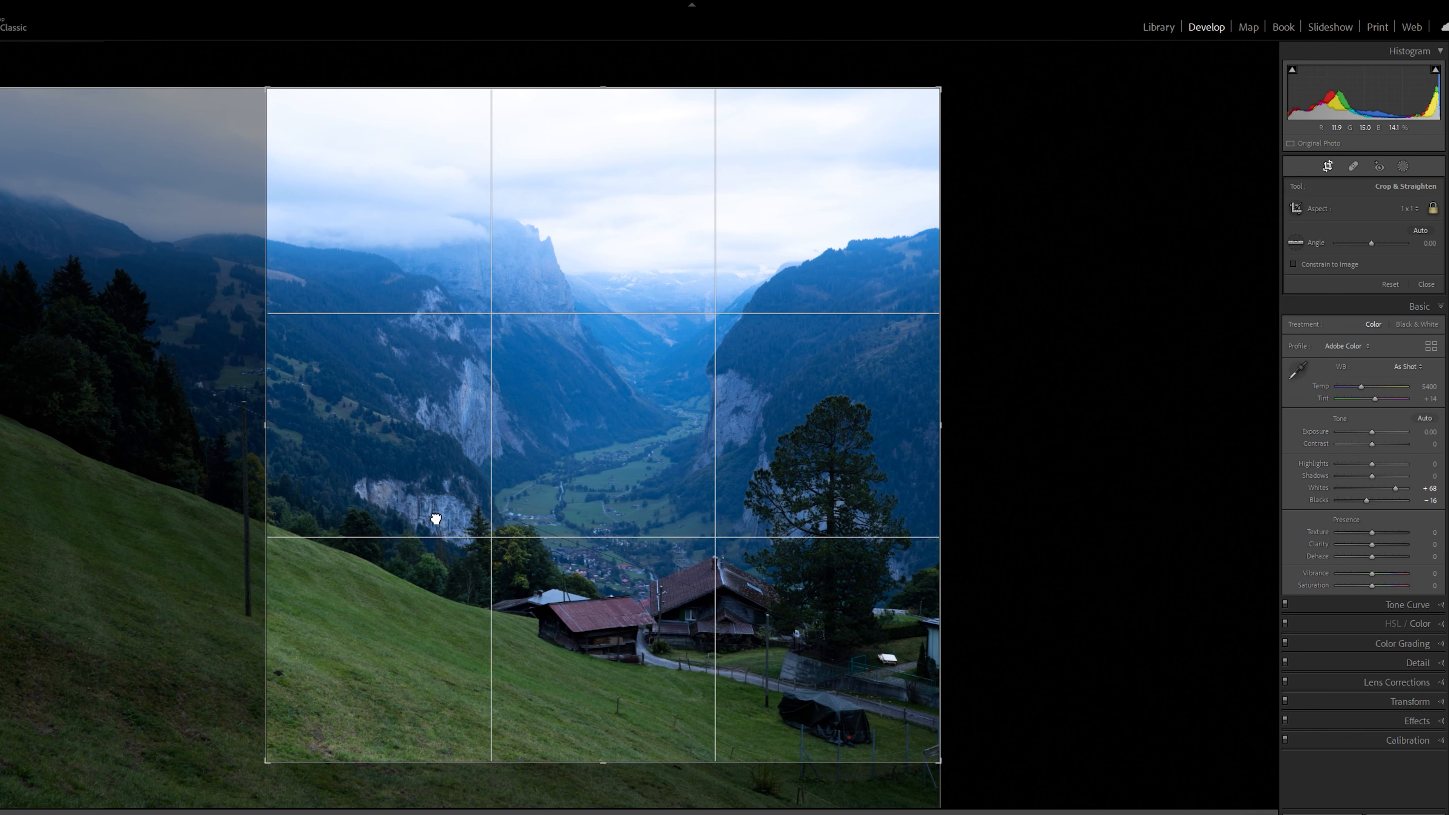
pyautogui.moveTo(268, 758)
pyautogui.mouseDown()
pyautogui.moveTo(288, 739)
pyautogui.moveTo(268, 760)
pyautogui.mouseUp()
pyautogui.moveTo(579, 475); pyautogui.dragTo(575, 413)
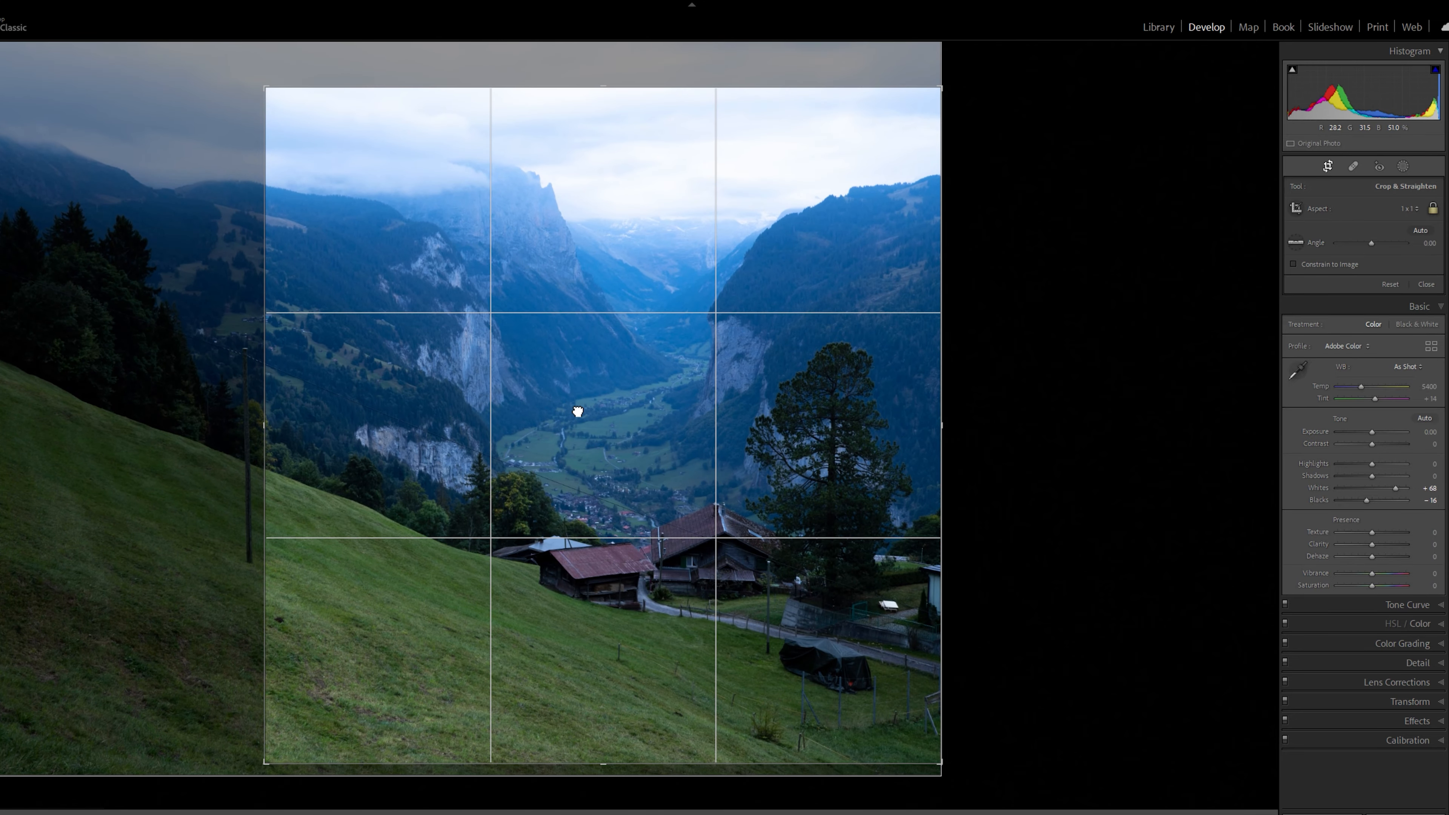
pyautogui.press('Return')
# Adjust the sky mask to exposure -0.17, contrast -16, highlights -38 and saturation -8.
pyautogui.click(1403, 166)
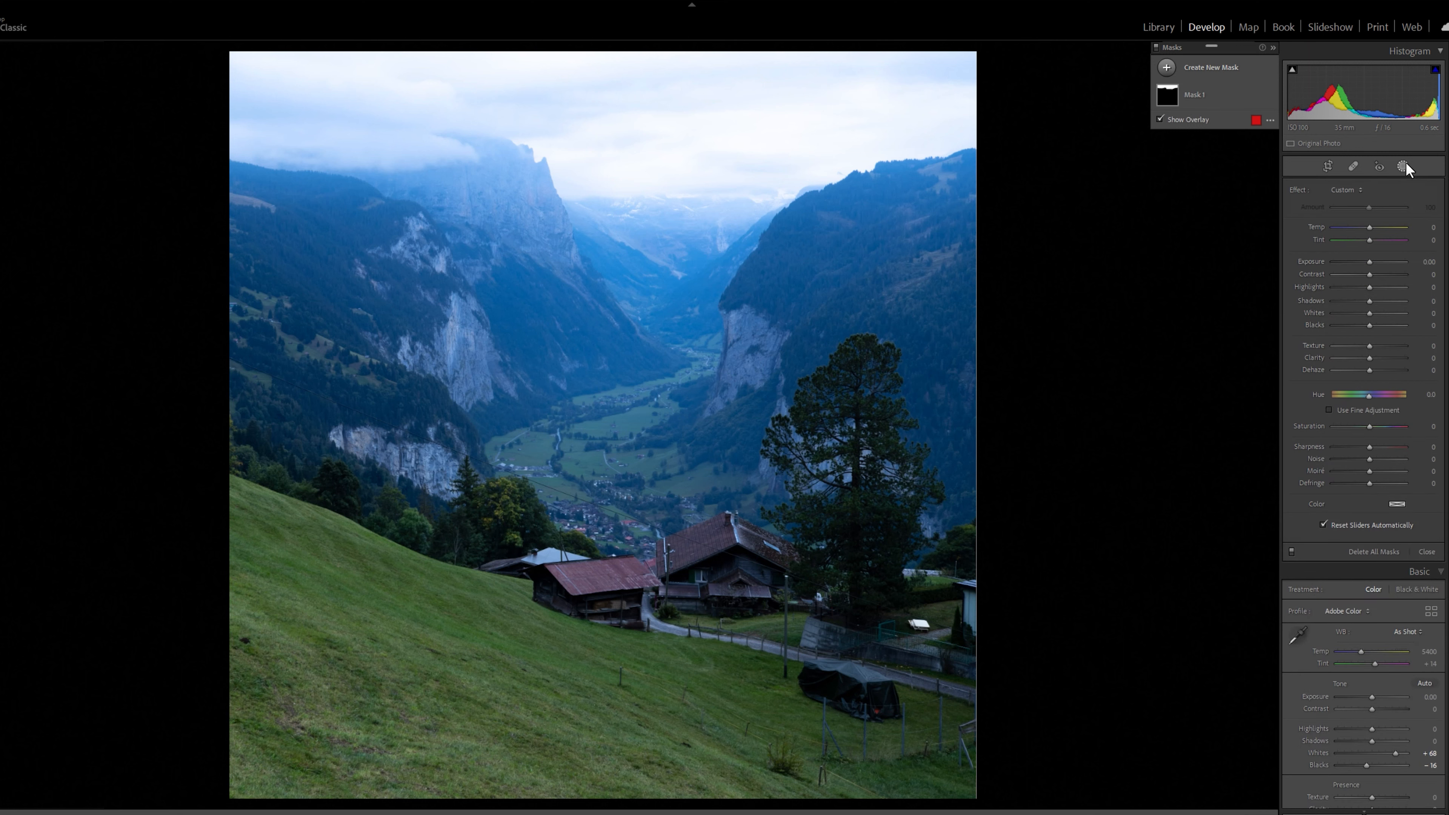
pyautogui.click(1171, 86)
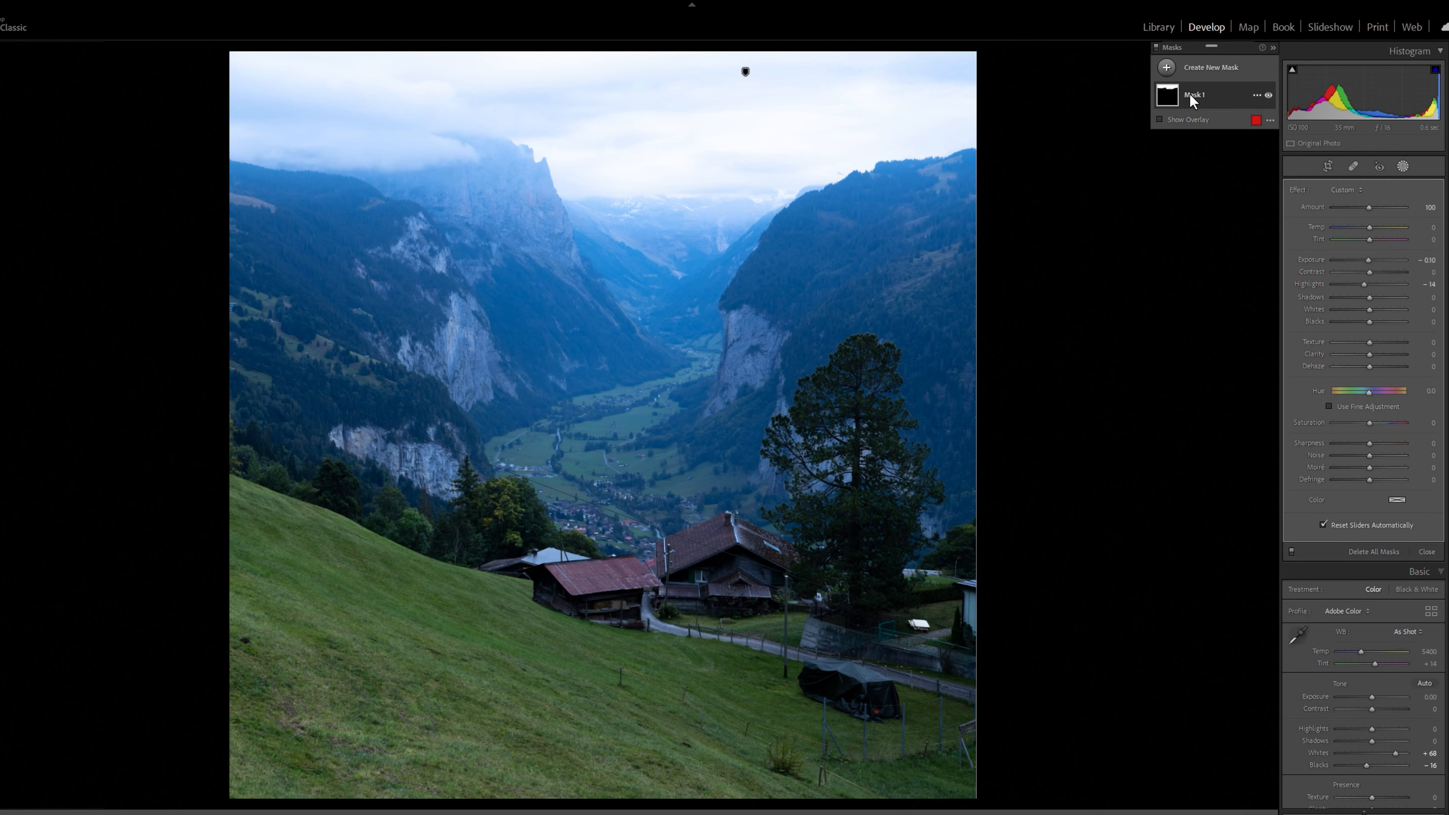
pyautogui.moveTo(1371, 276); pyautogui.dragTo(1356, 301)
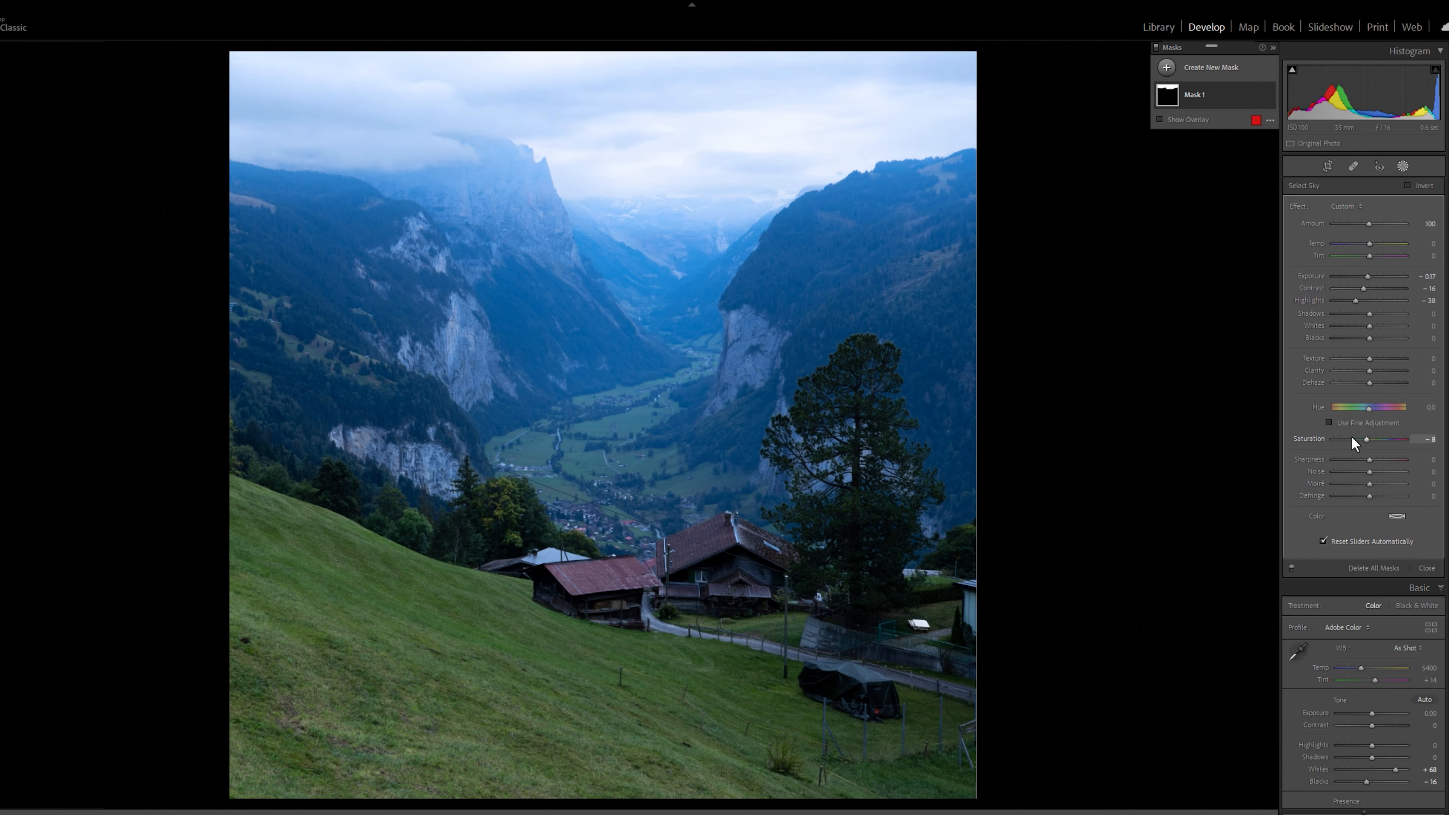
pyautogui.click(1403, 166)
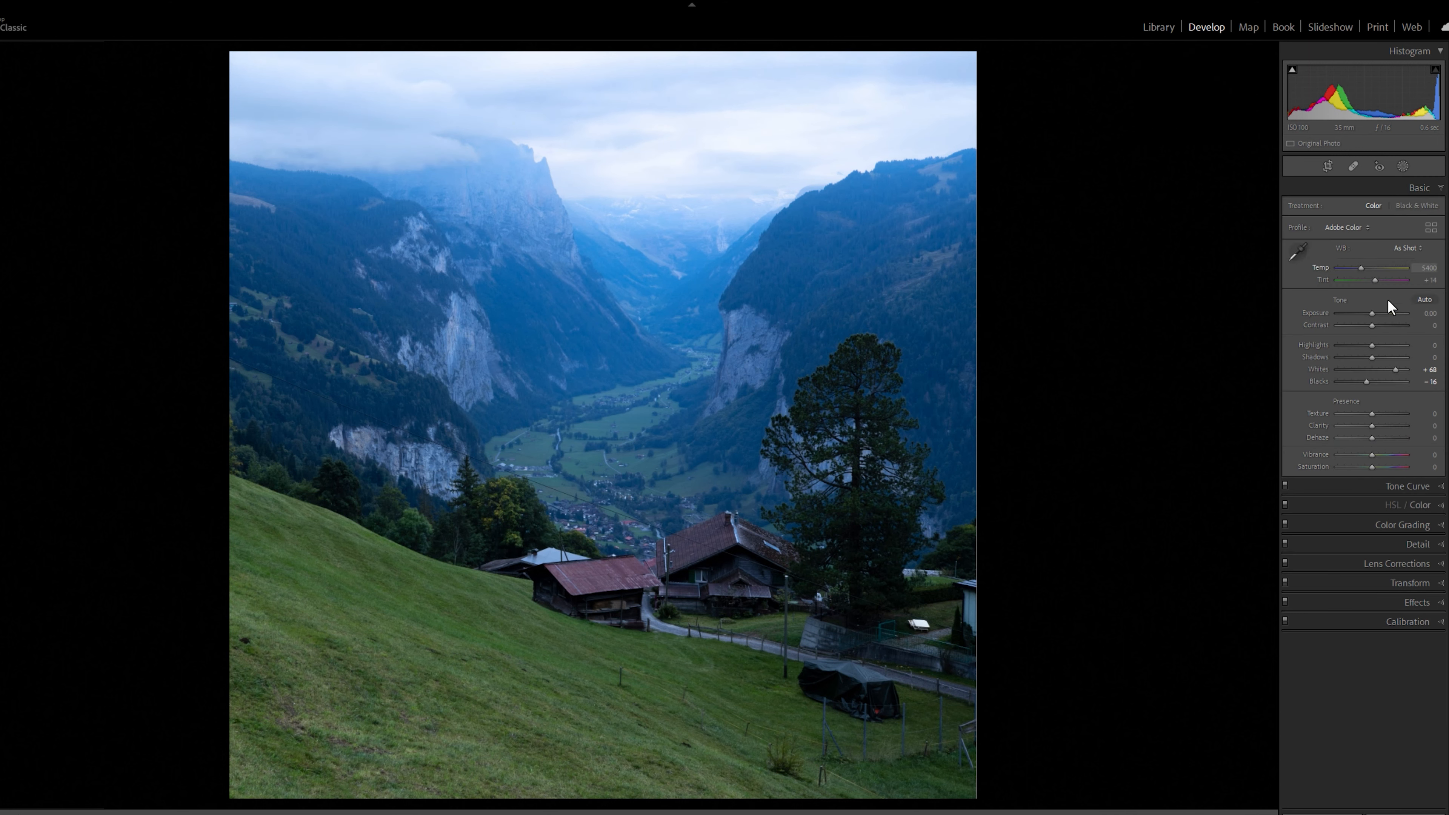
# Set the photo's global contrast to +9, highlights -100, shadows +98, whites +82, blacks -18 and dehaze +7.
pyautogui.moveTo(1367, 381); pyautogui.dragTo(1398, 369)
pyautogui.keyDown('alt'); pyautogui.click(1368, 382); pyautogui.keyUp('alt')
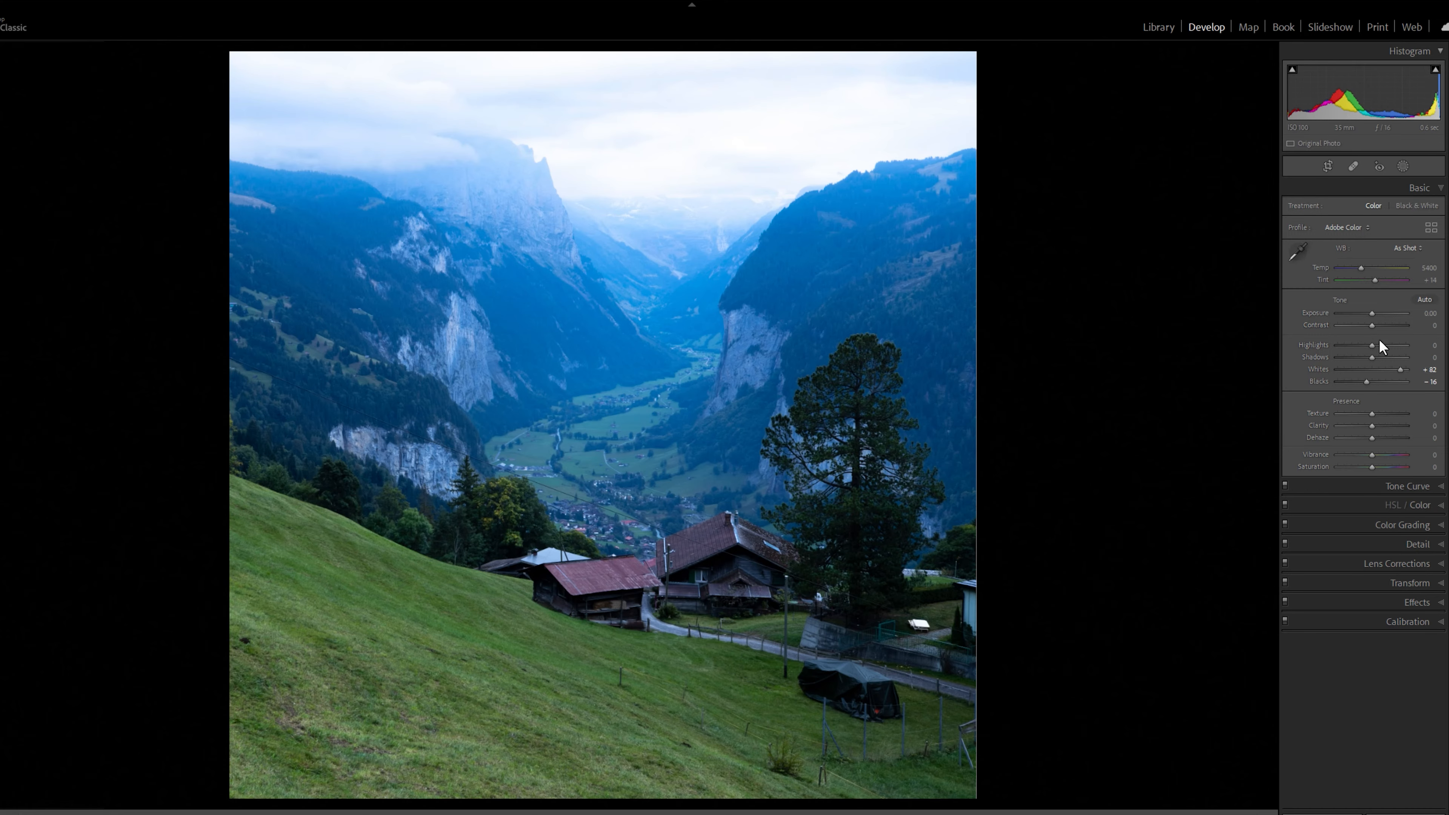
pyautogui.moveTo(1372, 438)
pyautogui.mouseDown()
pyautogui.moveTo(1392, 438)
pyautogui.moveTo(1375, 441)
pyautogui.mouseUp()
pyautogui.moveTo(1372, 314)
pyautogui.mouseDown()
pyautogui.moveTo(1379, 356)
pyautogui.moveTo(1408, 358)
pyautogui.moveTo(1364, 382)
pyautogui.moveTo(1400, 369)
pyautogui.moveTo(1332, 347)
pyautogui.moveTo(1402, 368)
pyautogui.moveTo(1366, 328)
pyautogui.moveTo(1341, 332)
pyautogui.moveTo(1388, 334)
pyautogui.moveTo(1364, 338)
pyautogui.moveTo(1376, 341)
pyautogui.mouseUp()
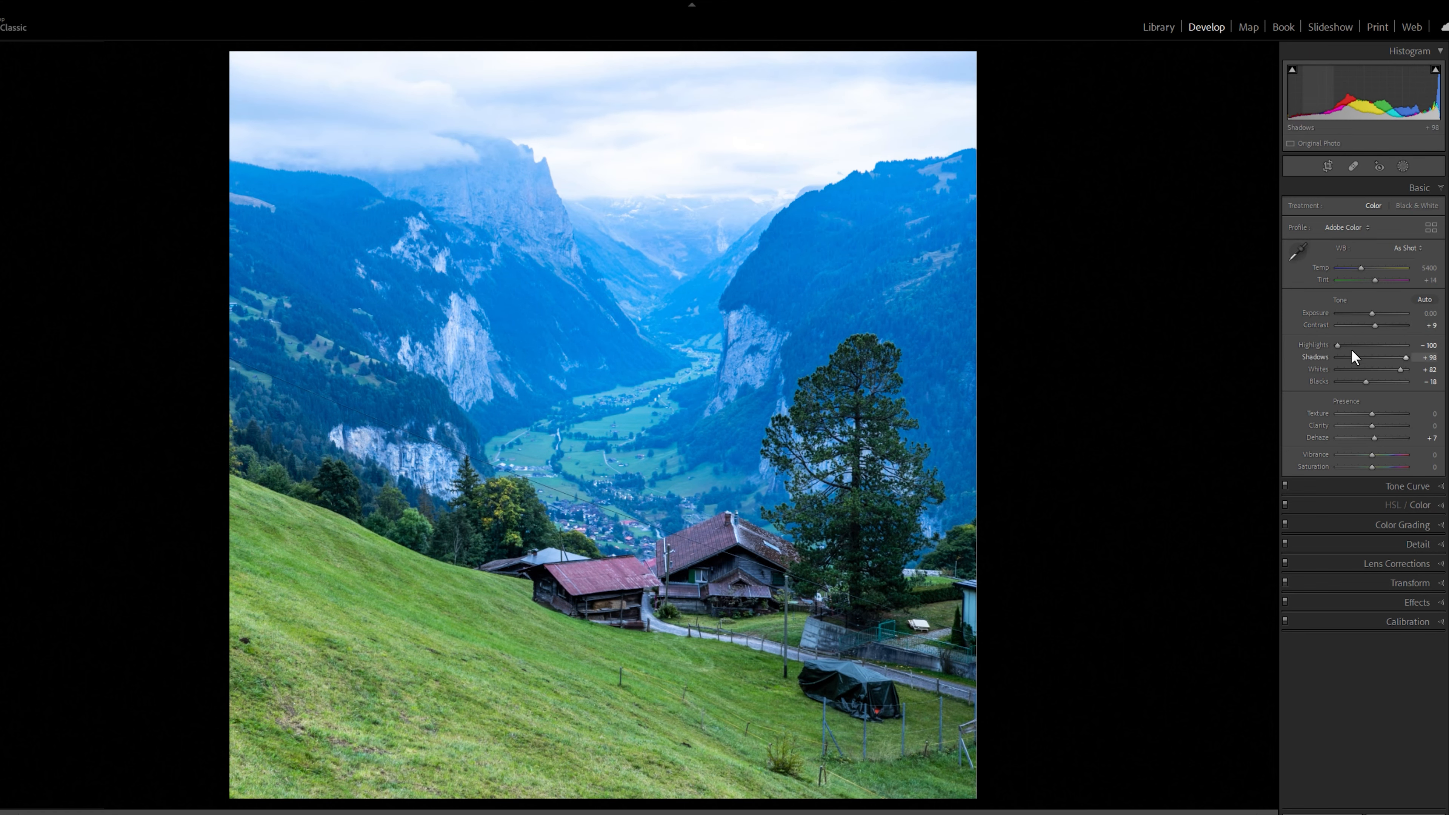
# Add a tilted linear gradient mask covering the sky, mountains and valley down to the chalets, and hide its overlay.
pyautogui.click(1404, 166)
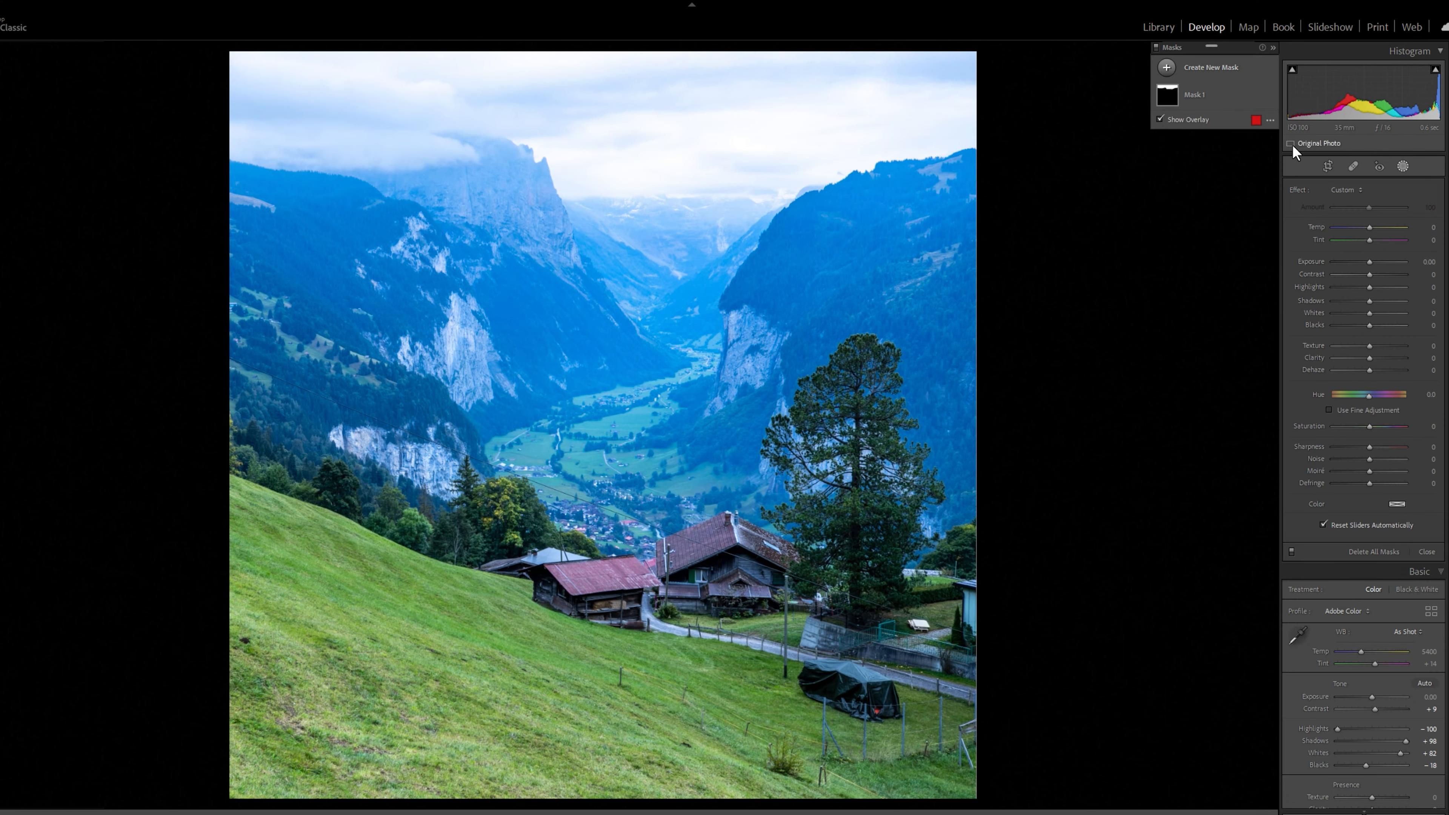
pyautogui.click(1167, 69)
pyautogui.click(1230, 130)
pyautogui.moveTo(721, 309); pyautogui.dragTo(656, 500)
pyautogui.moveTo(689, 408); pyautogui.dragTo(641, 493)
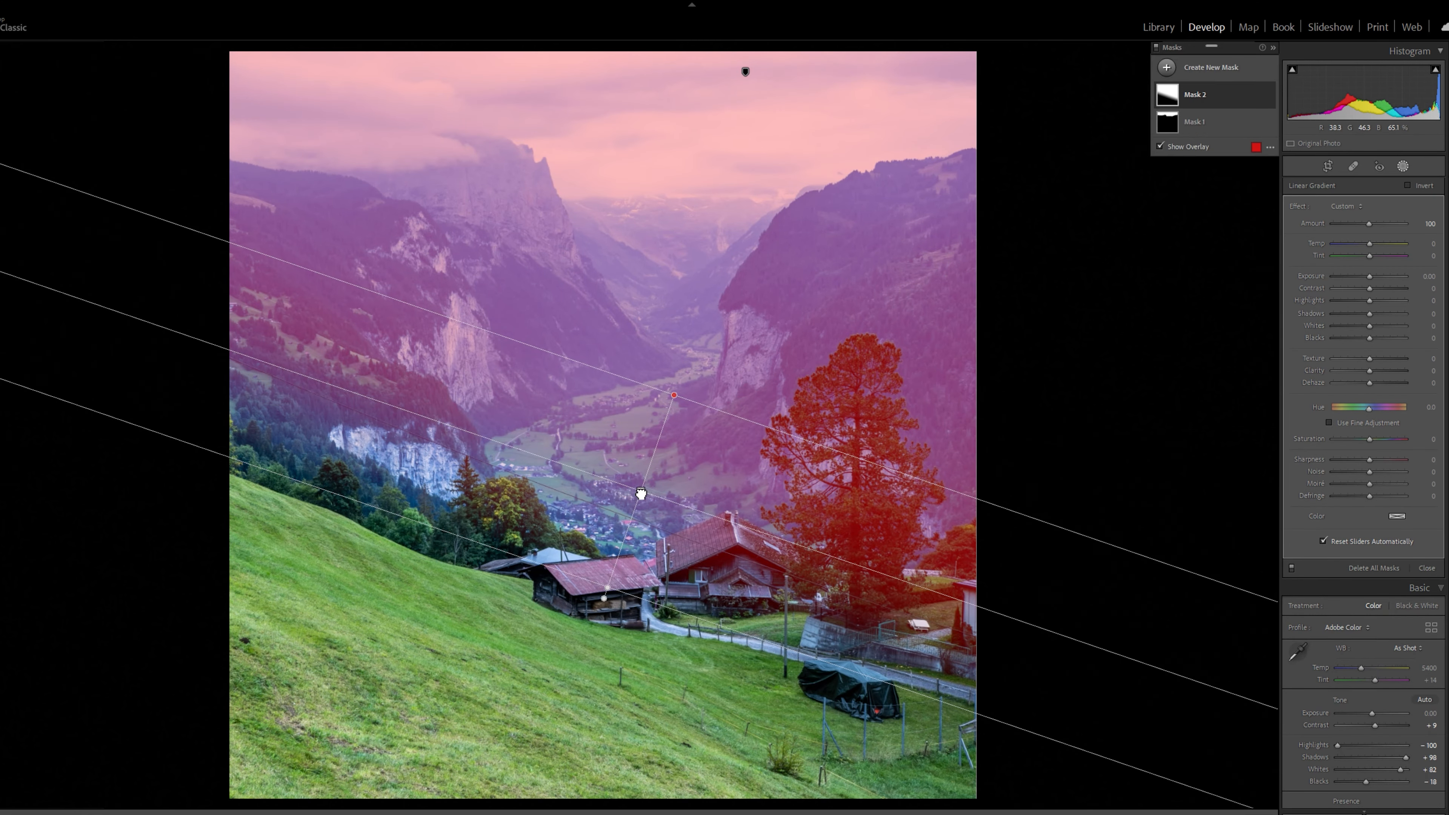
pyautogui.moveTo(604, 598); pyautogui.dragTo(597, 617)
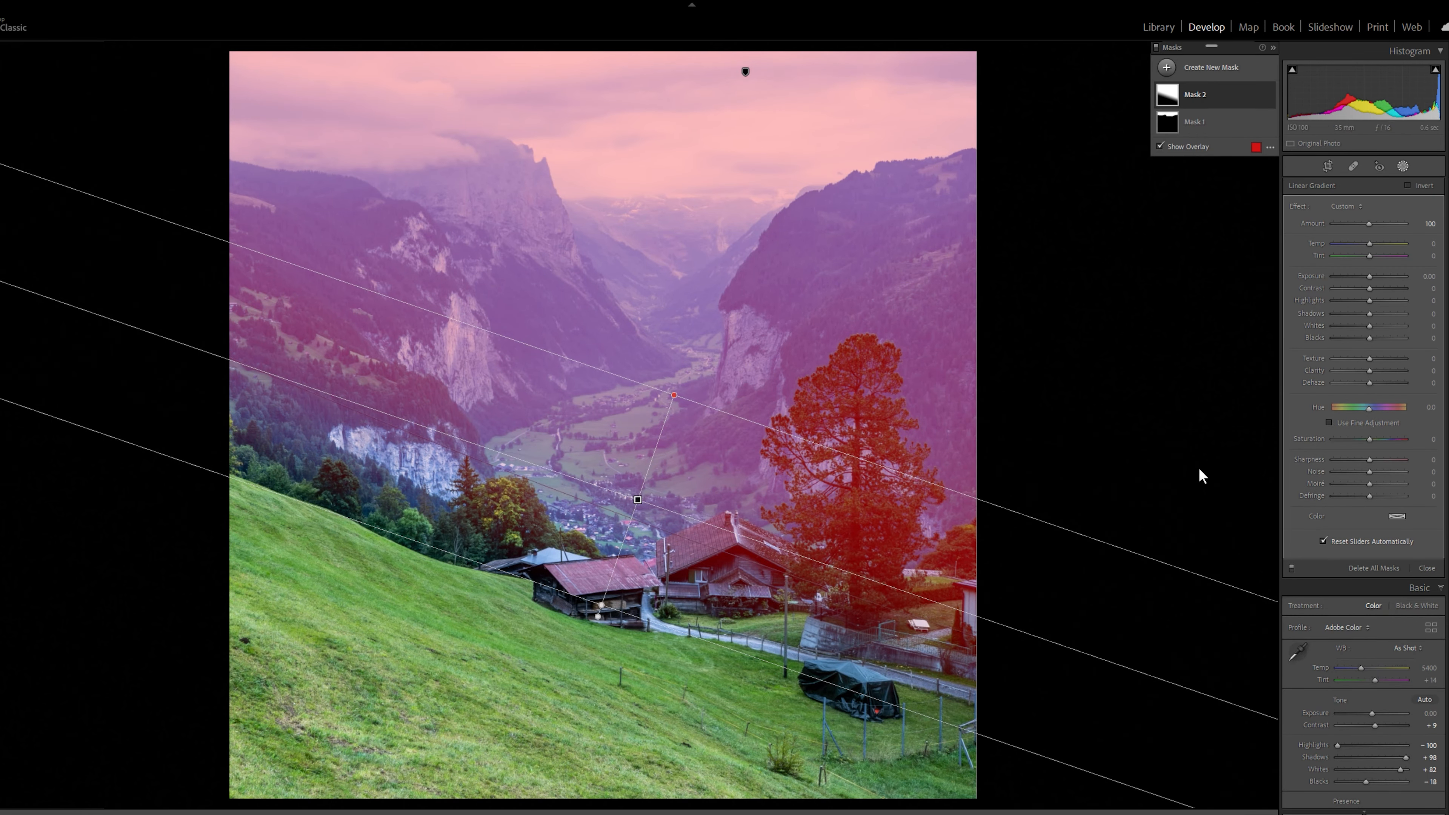
pyautogui.press('o')
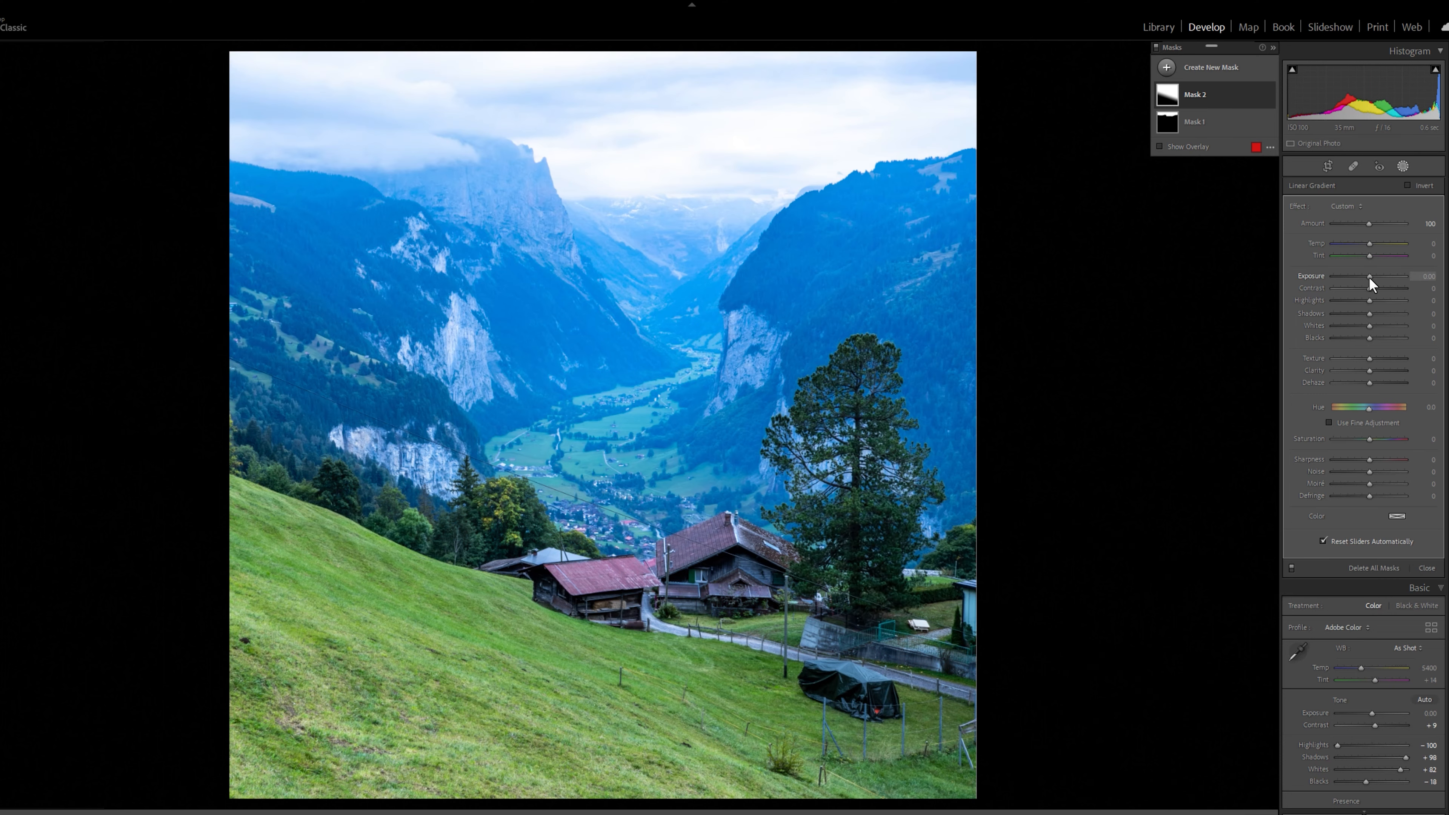
# Set the new valley gradient's exposure to 0.10, contrast to 14, highlights to -4, dehaze to 14 and saturation to 8.
pyautogui.moveTo(1369, 276); pyautogui.dragTo(1376, 287)
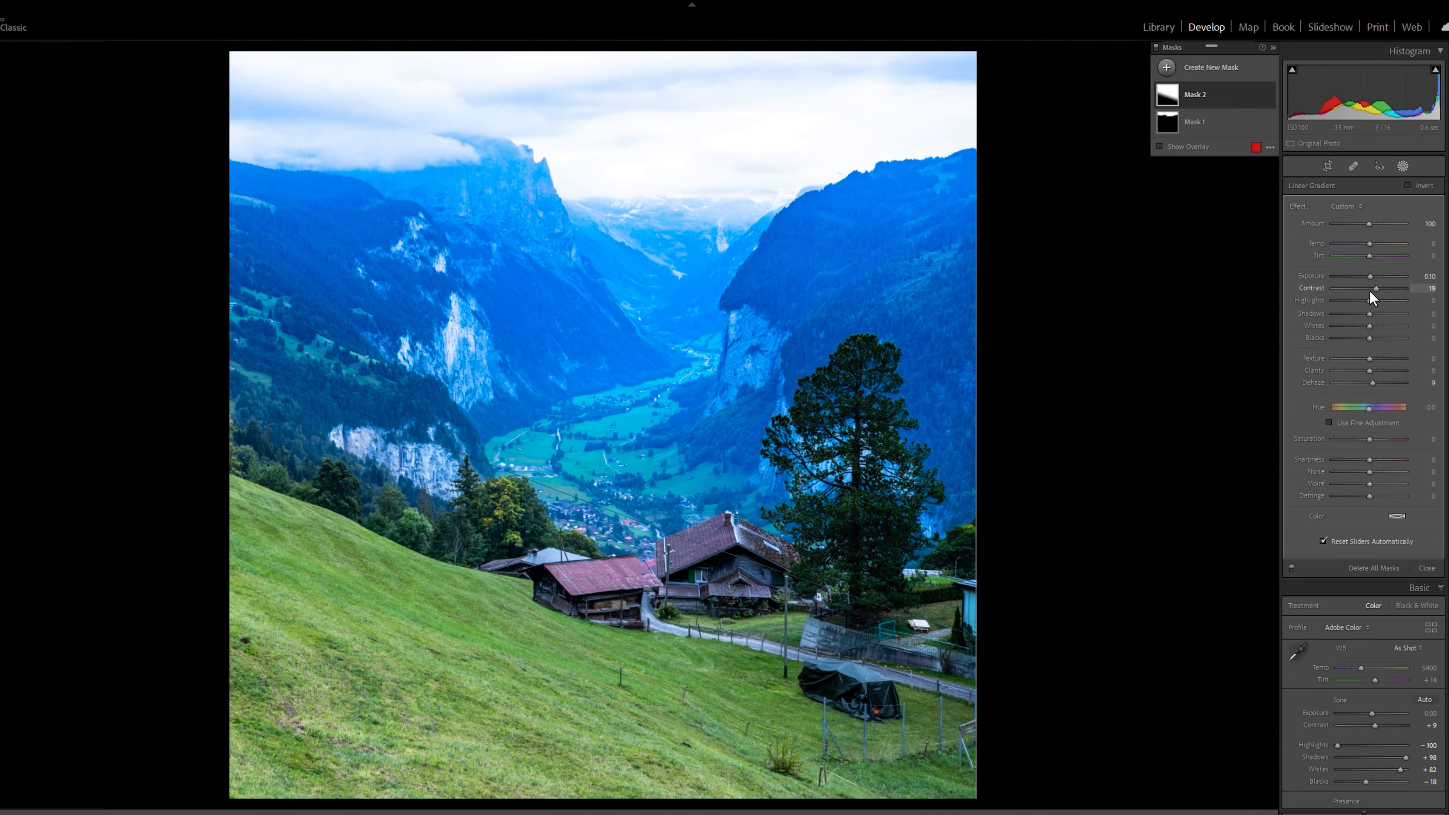
pyautogui.moveTo(1370, 290)
pyautogui.mouseDown()
pyautogui.moveTo(1408, 293)
pyautogui.moveTo(1377, 295)
pyautogui.mouseUp()
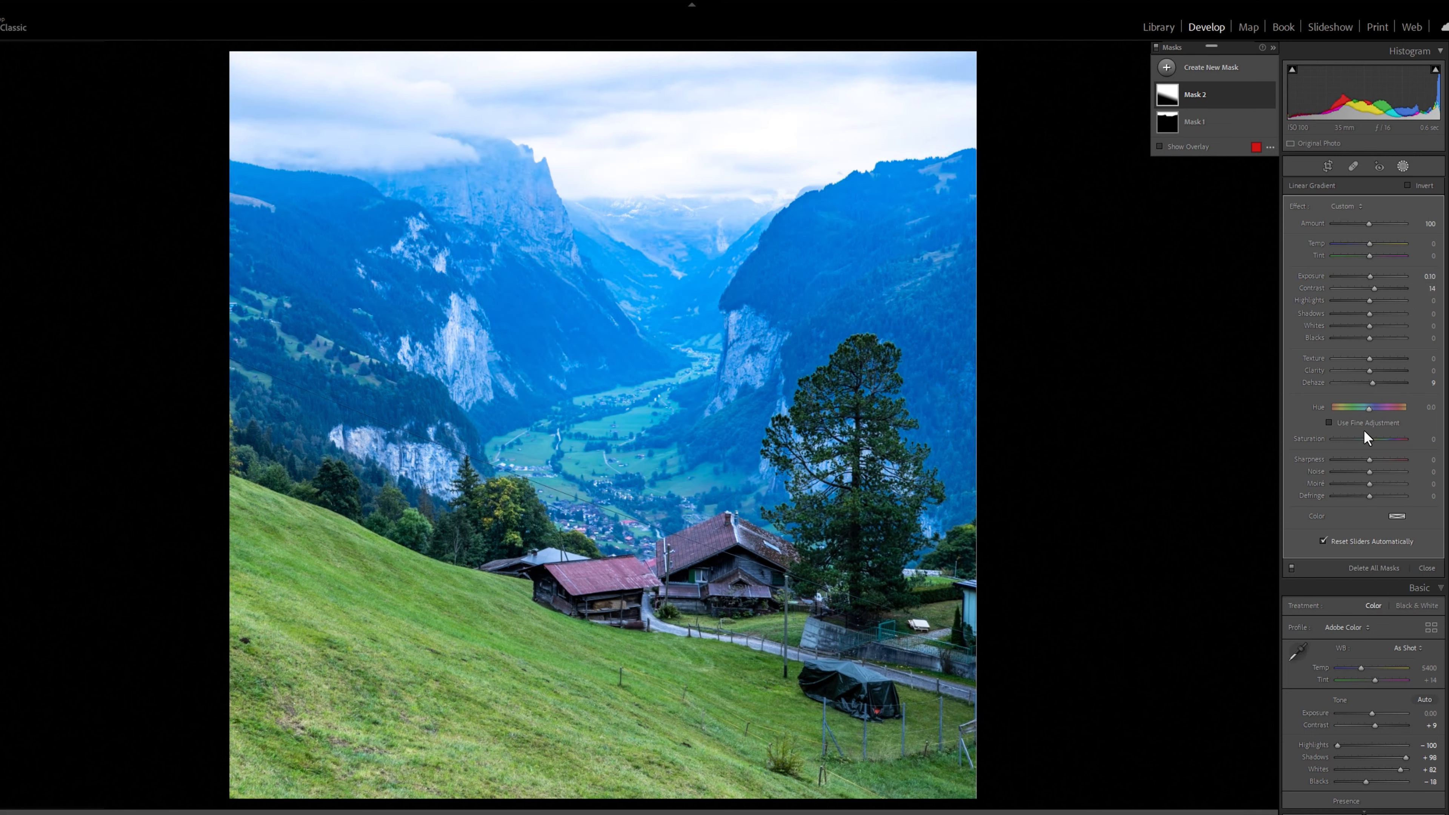
pyautogui.moveTo(1371, 439)
pyautogui.mouseDown()
pyautogui.moveTo(1390, 440)
pyautogui.moveTo(1372, 443)
pyautogui.mouseUp()
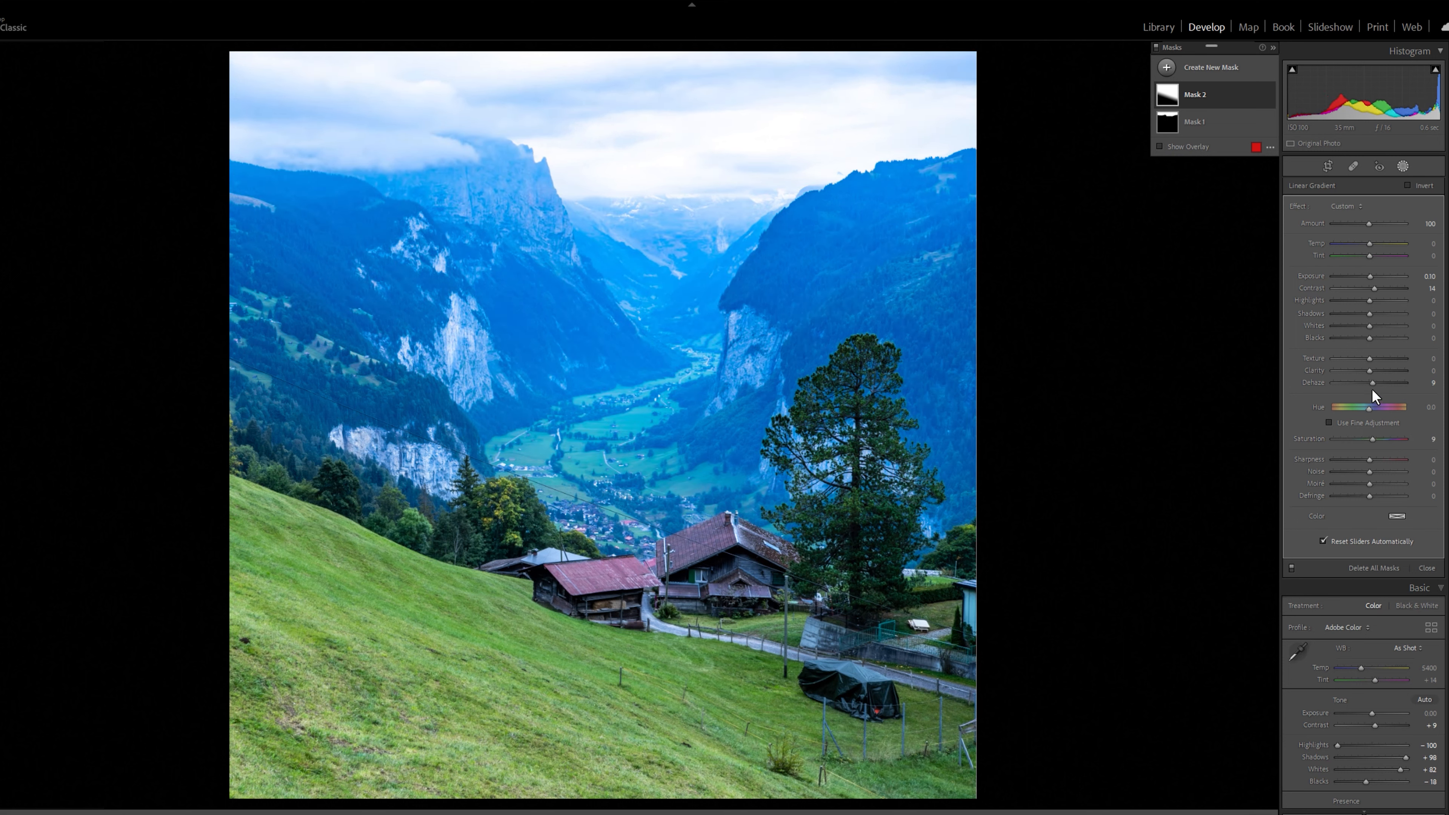
pyautogui.moveTo(1372, 383); pyautogui.dragTo(1375, 387)
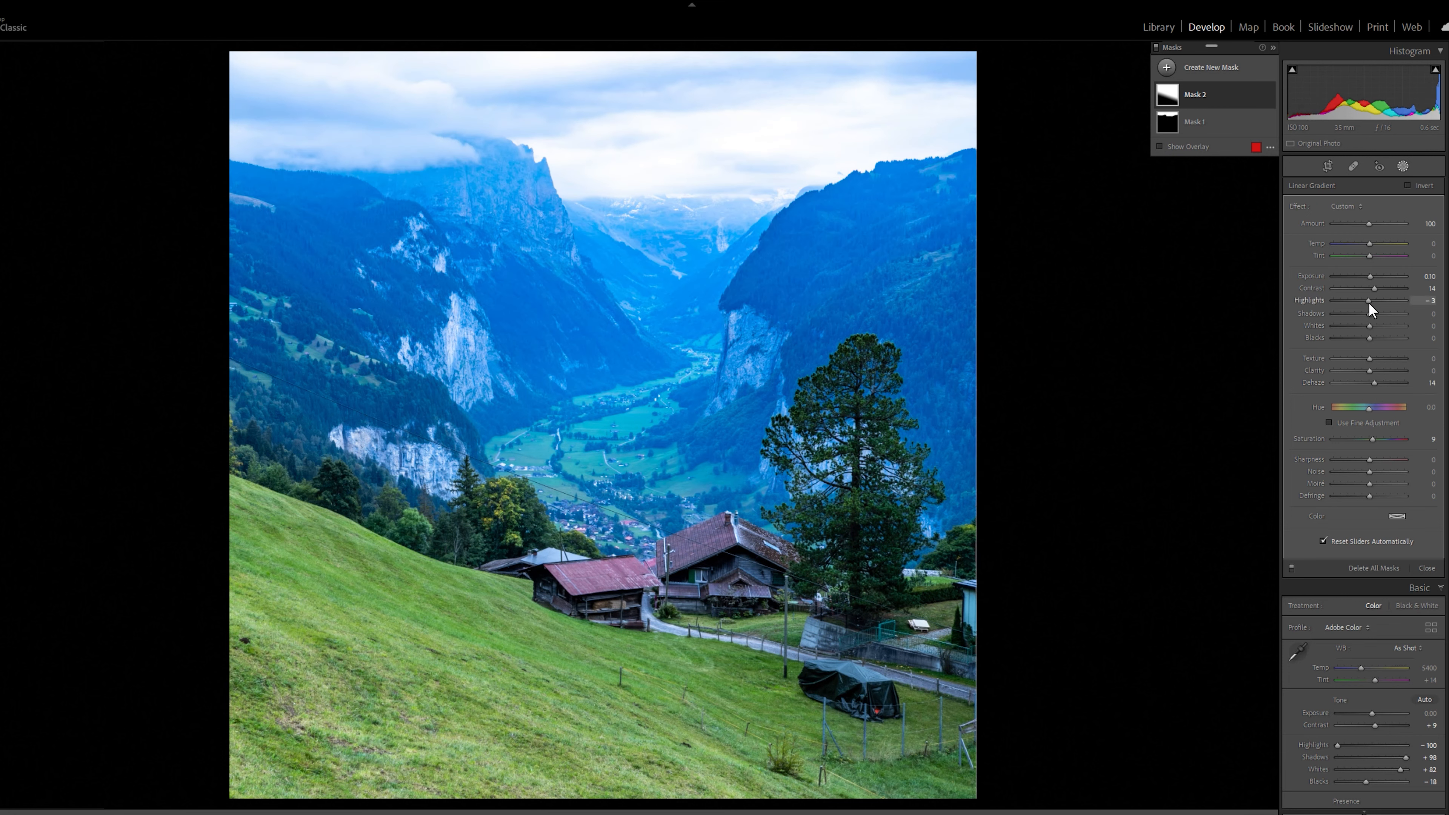
pyautogui.moveTo(1369, 303)
pyautogui.mouseDown()
pyautogui.moveTo(1343, 307)
pyautogui.moveTo(1402, 305)
pyautogui.moveTo(1373, 299)
pyautogui.mouseUp()
# Add a linear gradient mask over the sky down to the mountain peaks and set its exposure to -0.44.
pyautogui.click(1202, 80)
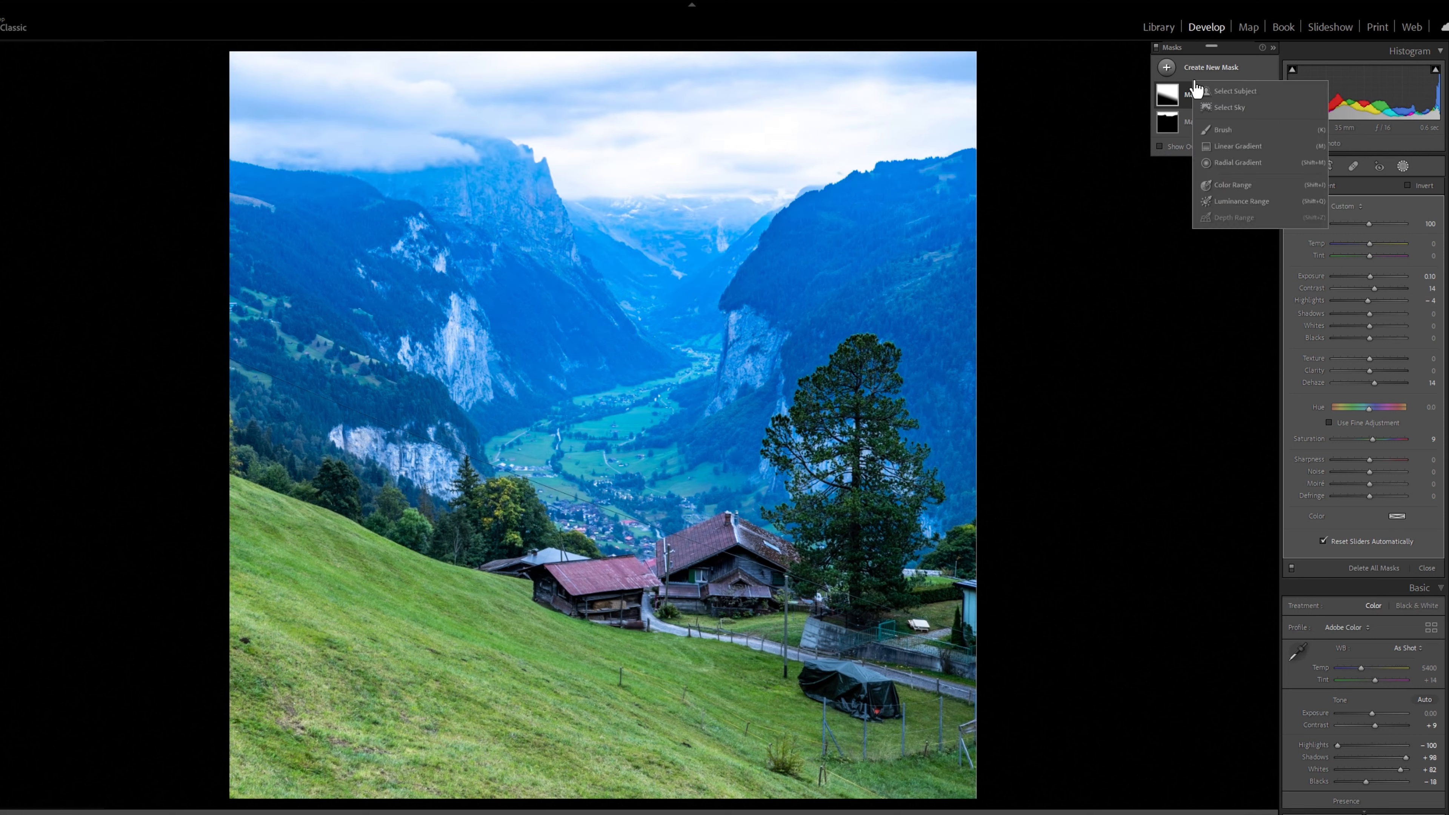
pyautogui.click(1240, 142)
pyautogui.moveTo(677, 155); pyautogui.dragTo(665, 244)
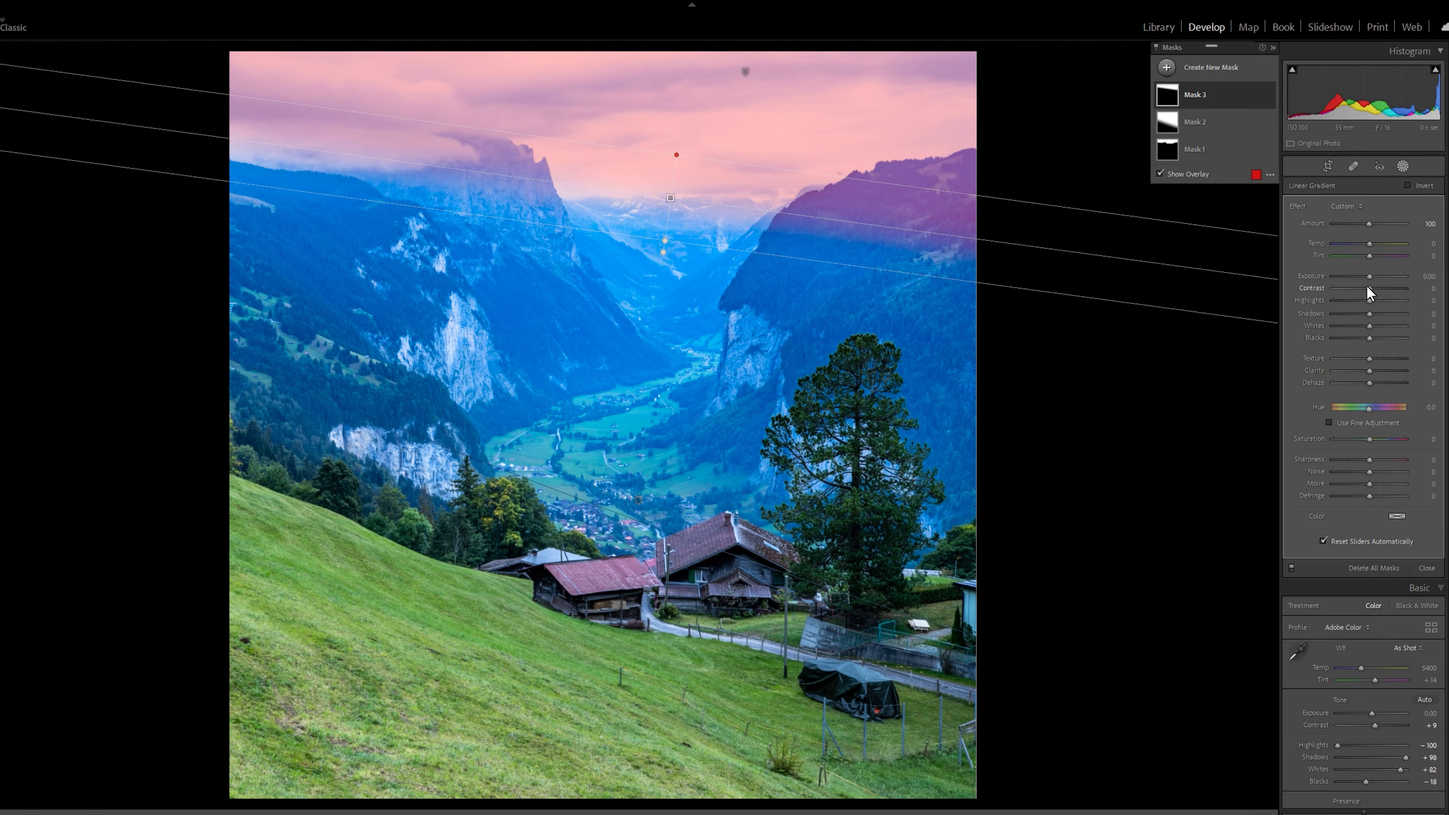
pyautogui.moveTo(1371, 276); pyautogui.dragTo(1367, 278)
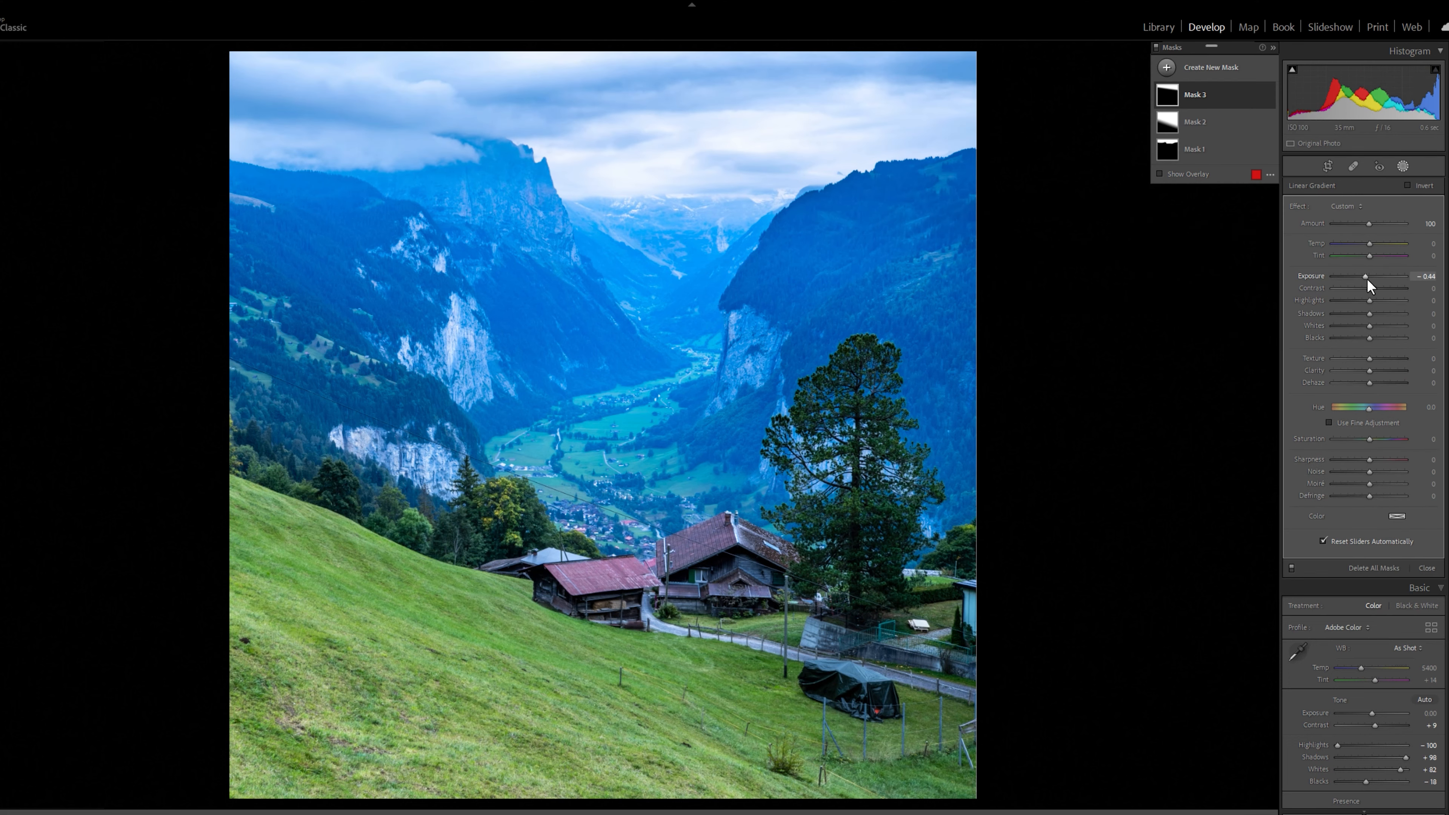
# Warm the valley gradient, Mask 2, by setting its temperature to 38.
pyautogui.click(1171, 123)
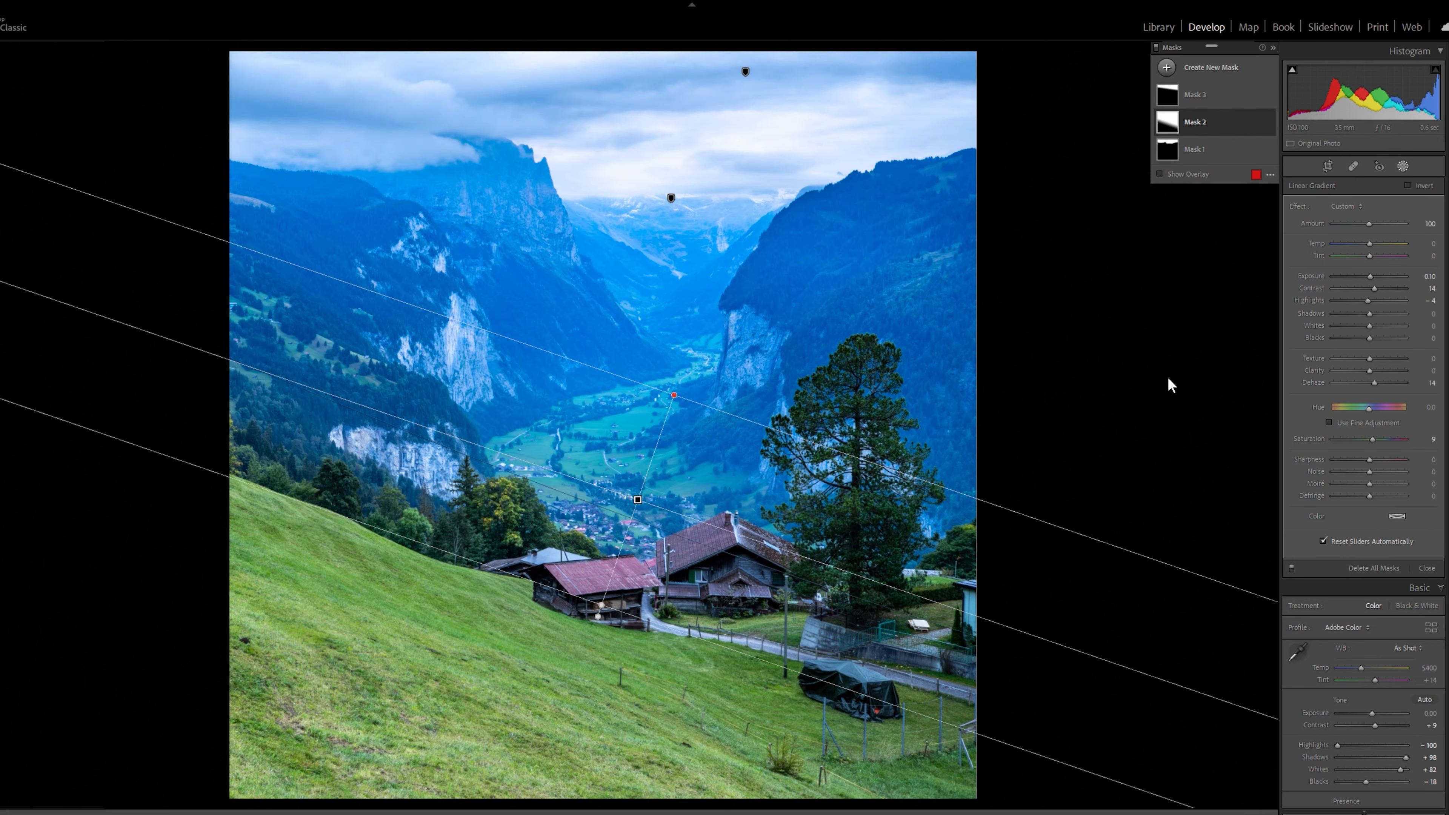
pyautogui.moveTo(1371, 244); pyautogui.dragTo(1383, 246)
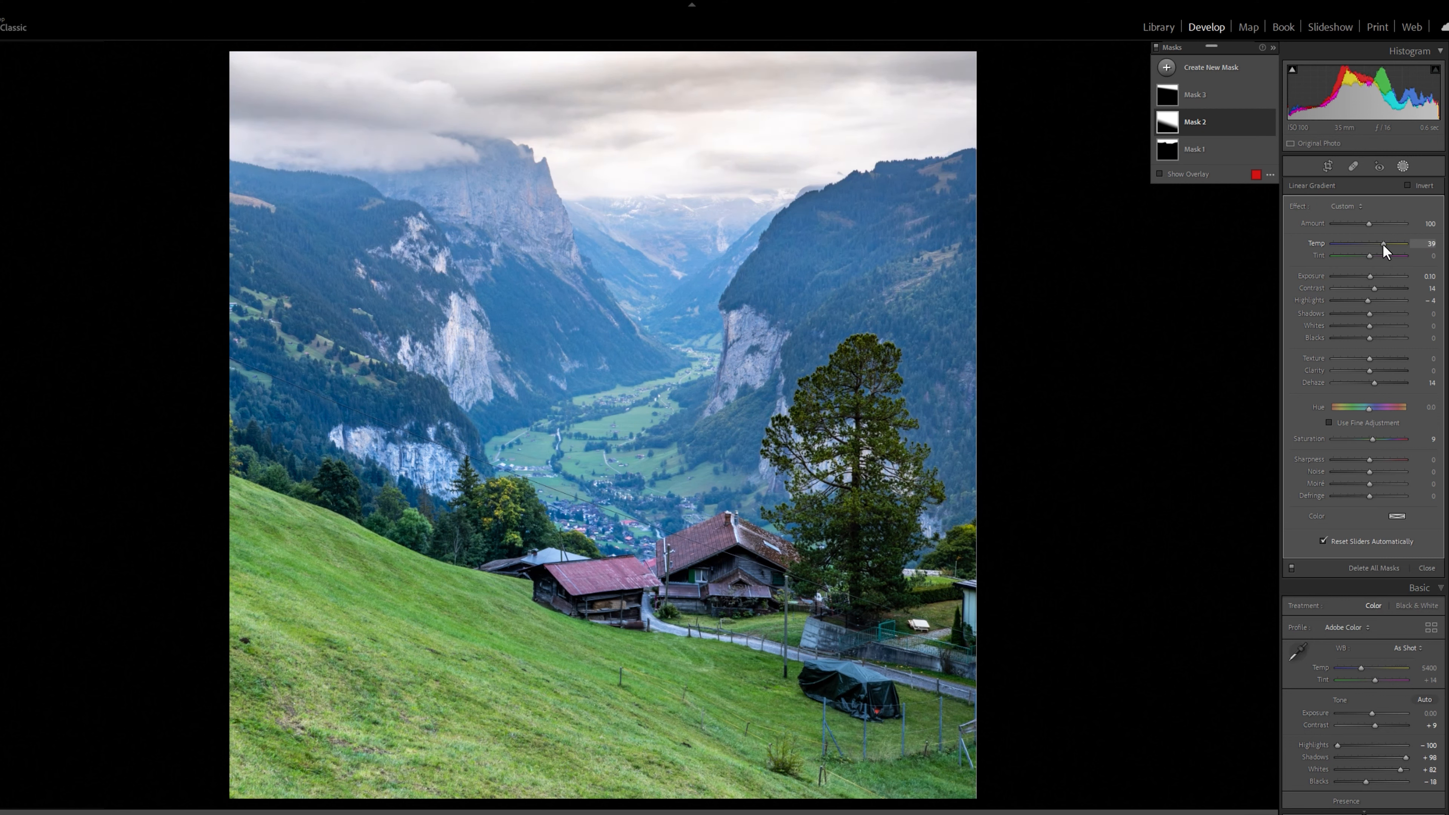
pyautogui.click(1169, 97)
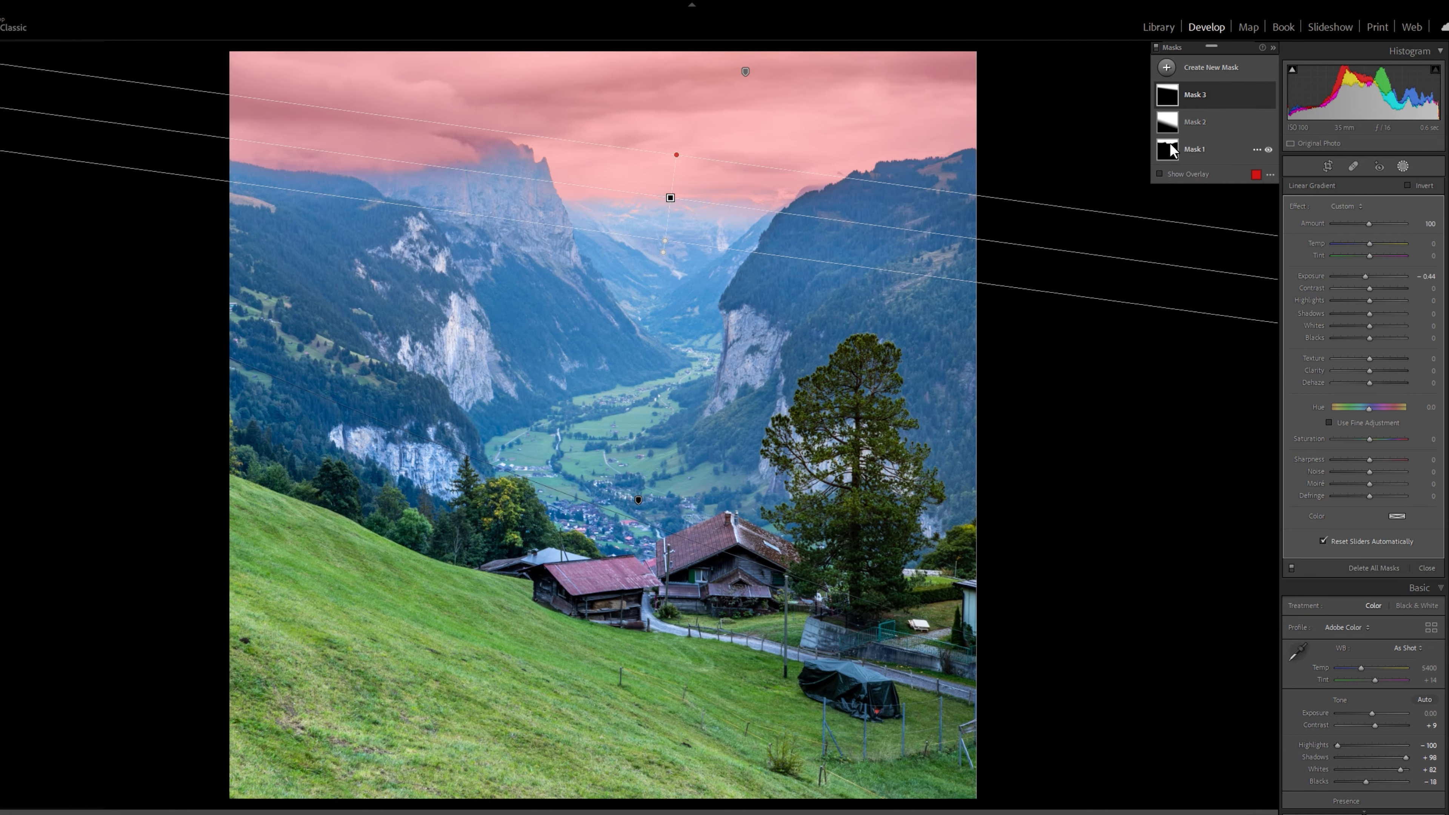
# Set the sky selection mask's saturation to -3 and its temperature to -14.
pyautogui.click(1170, 143)
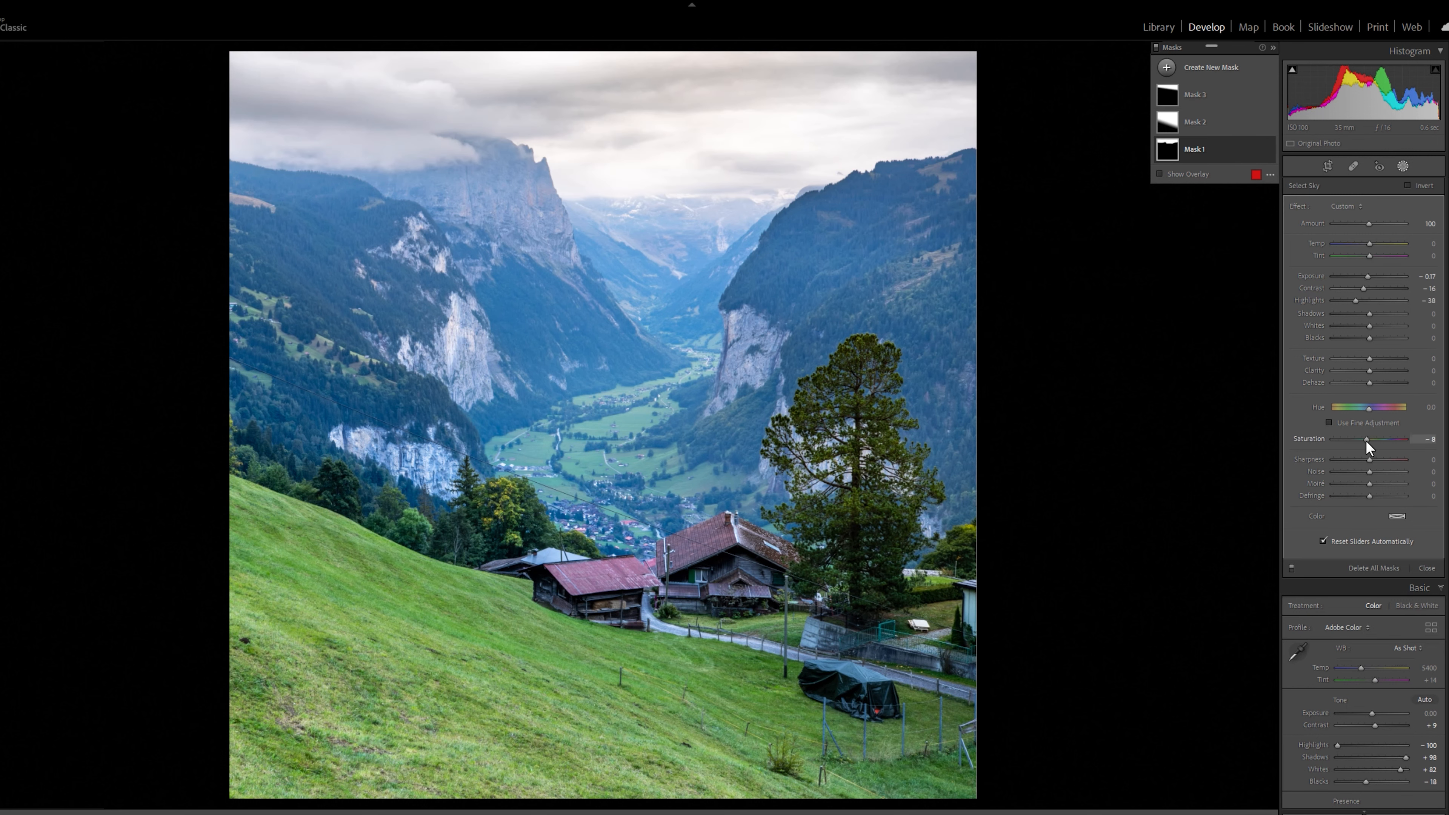
pyautogui.moveTo(1386, 436)
pyautogui.mouseDown()
pyautogui.moveTo(1396, 445)
pyautogui.moveTo(1368, 444)
pyautogui.mouseUp()
pyautogui.moveTo(1370, 244); pyautogui.dragTo(1363, 249)
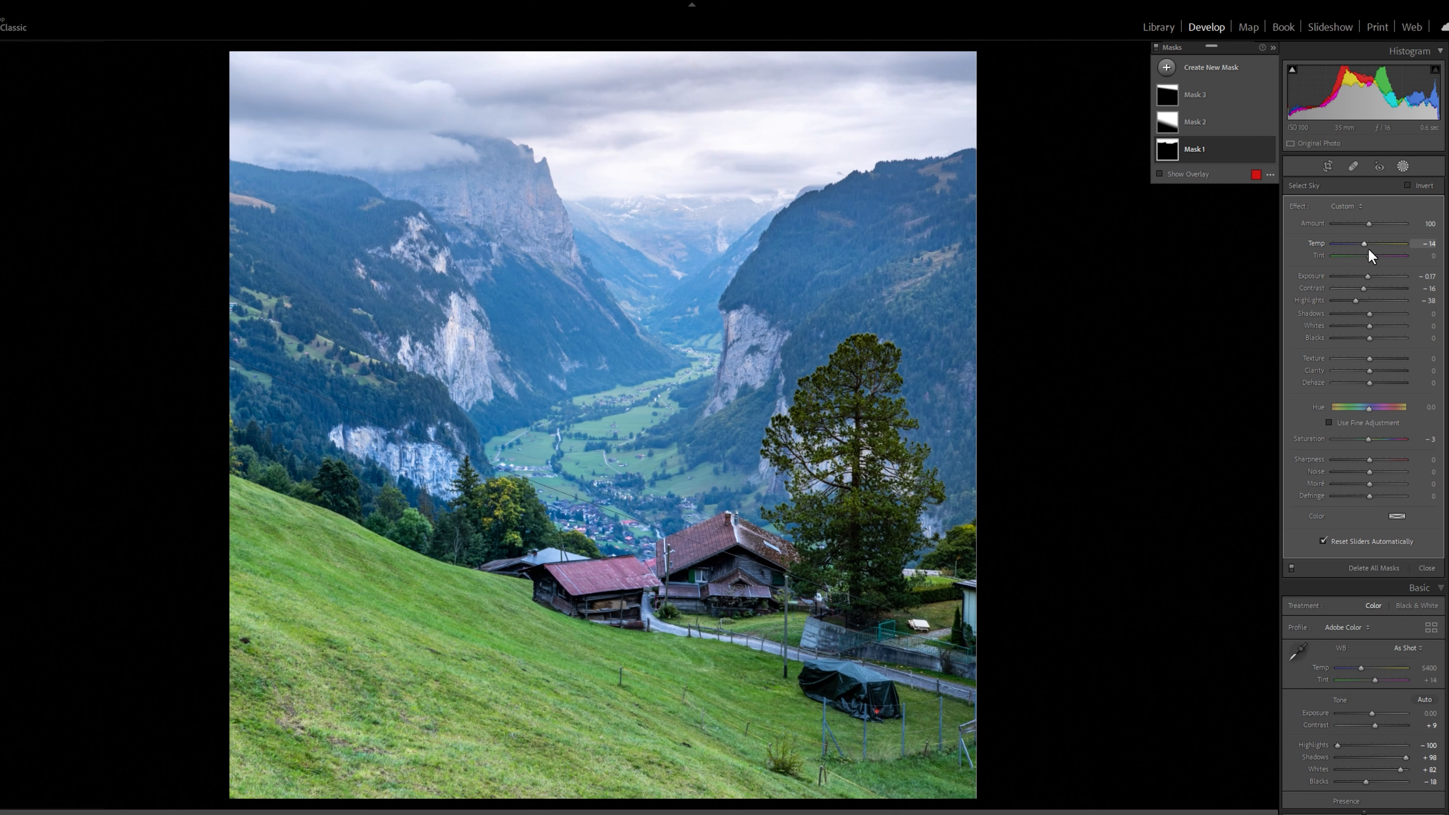
# Add a tilted linear gradient mask over the grassy foreground slope and set its exposure to -0.10.
pyautogui.click(1179, 71)
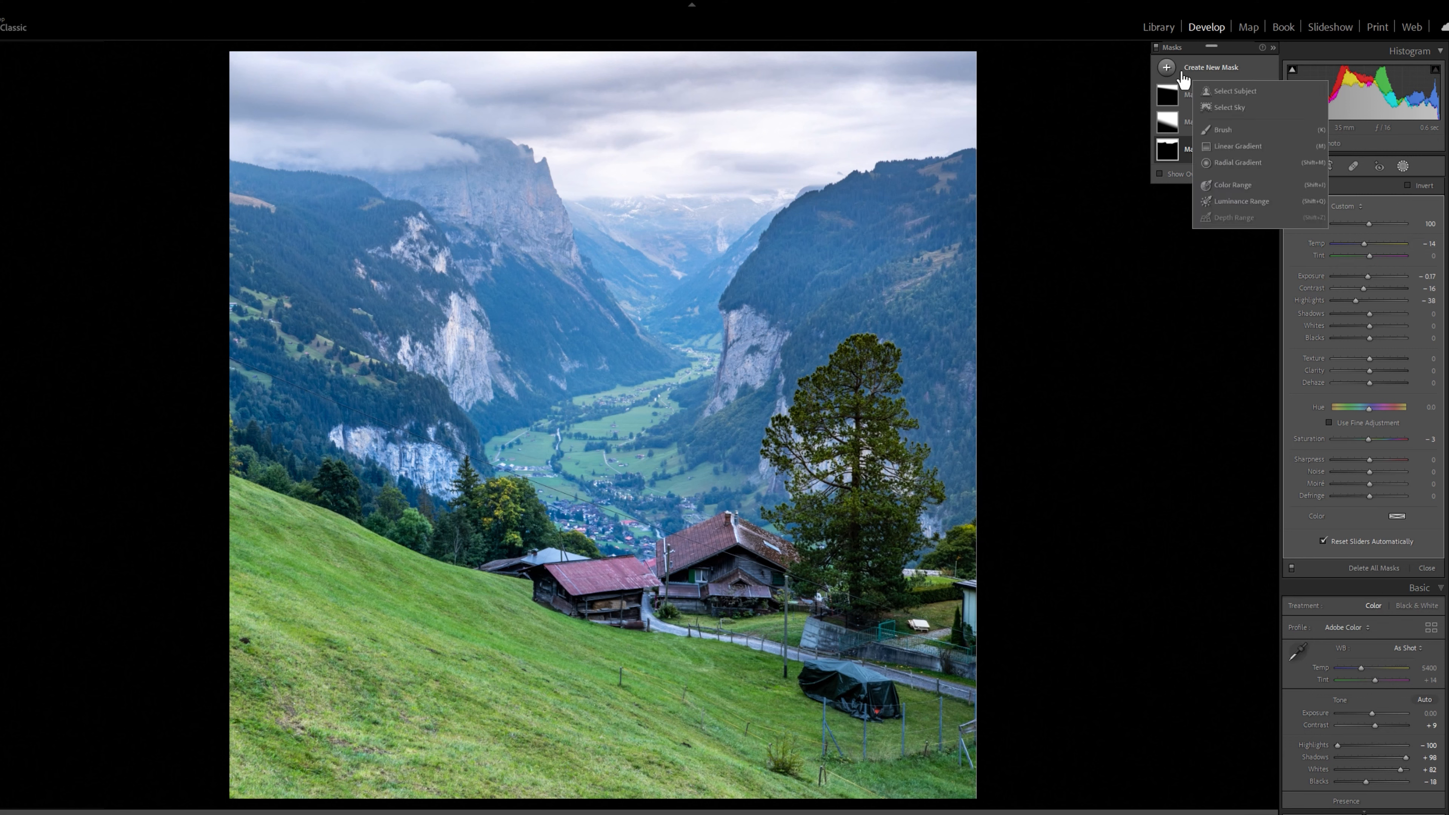
pyautogui.click(1234, 146)
pyautogui.moveTo(410, 713); pyautogui.dragTo(497, 467)
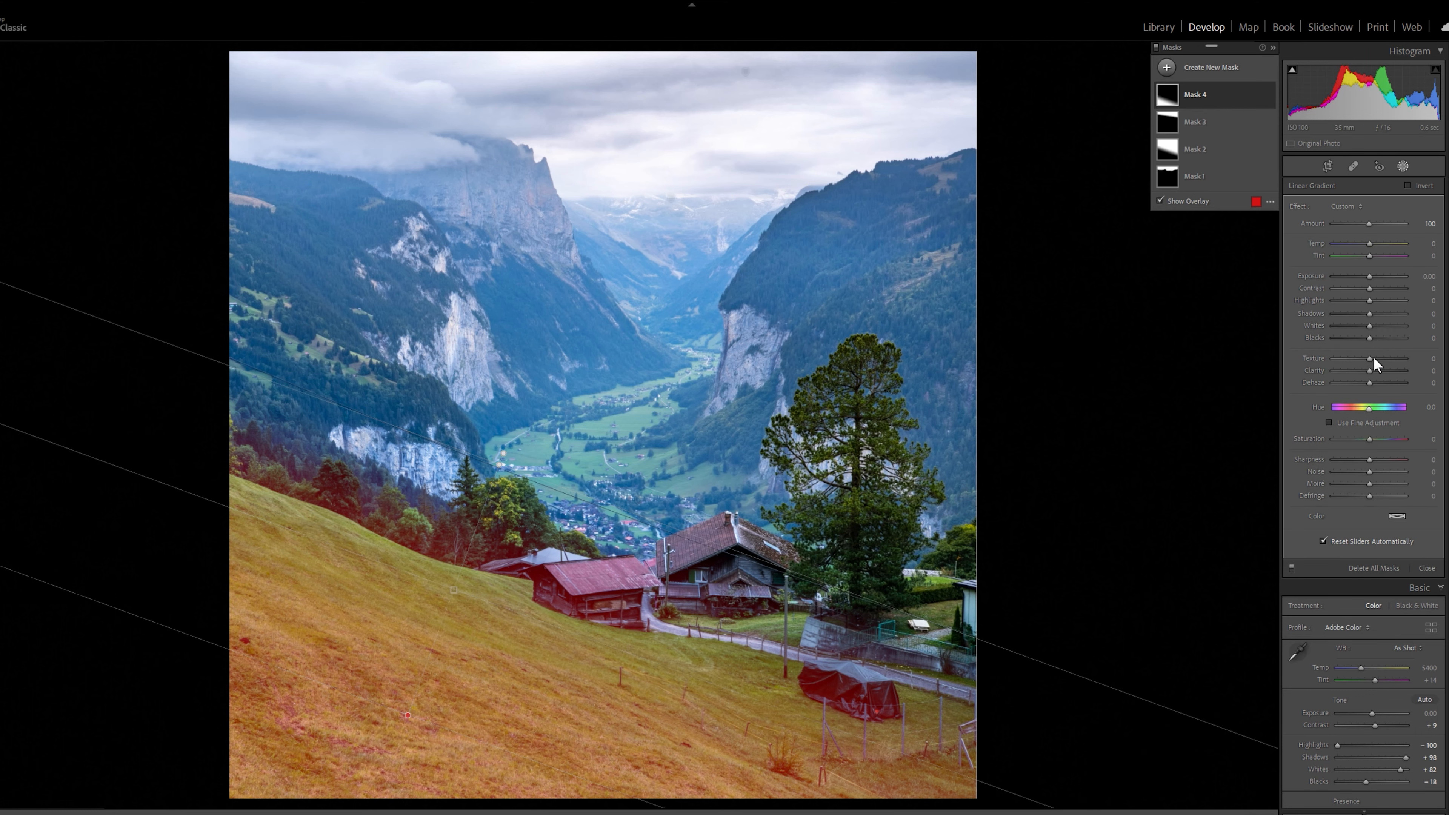
pyautogui.press('o')
pyautogui.moveTo(1370, 277); pyautogui.dragTo(1369, 278)
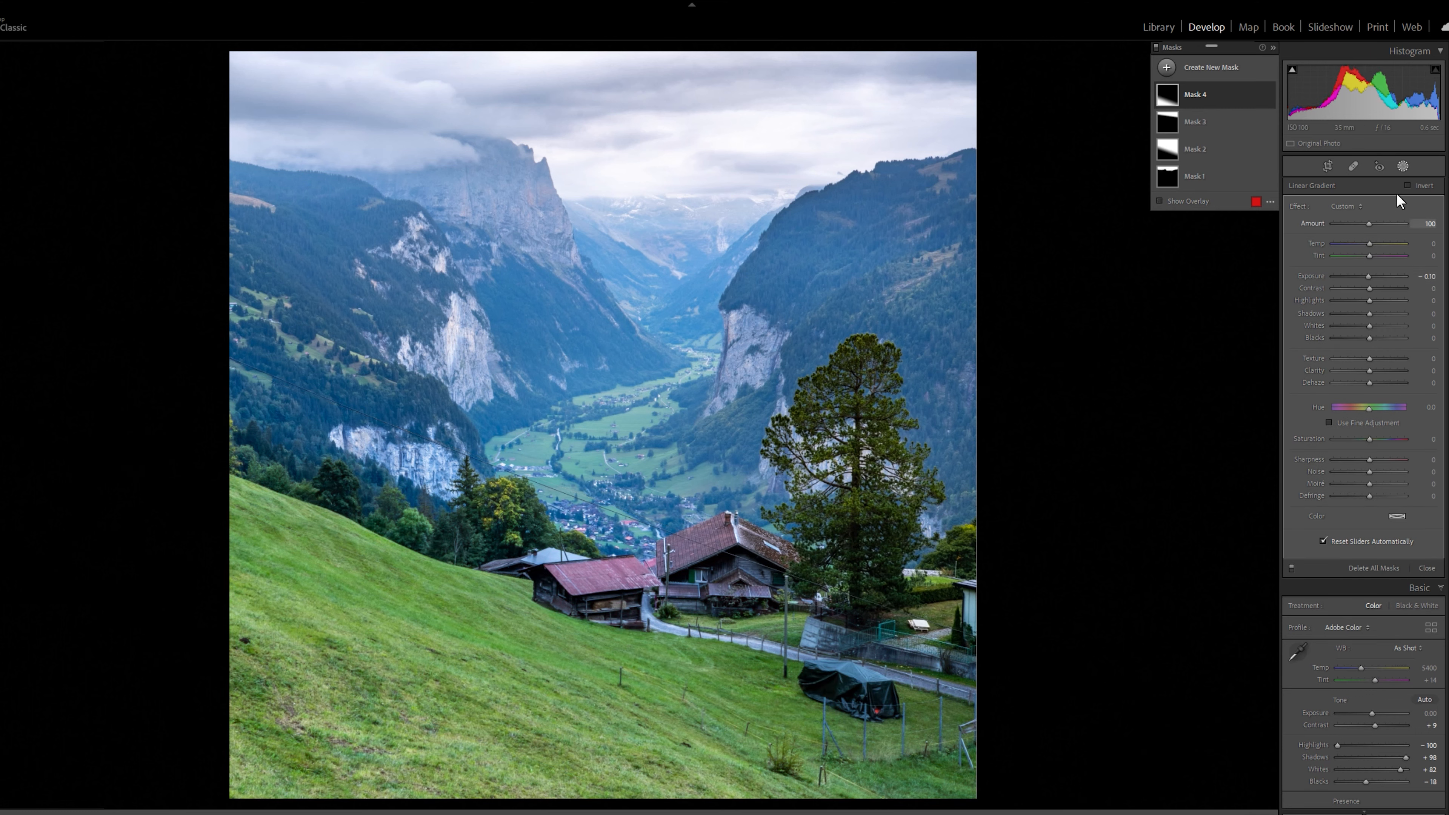
# Set the photo's global whites to +86 and check the blacks for clipping.
pyautogui.click(1405, 165)
pyautogui.moveTo(1400, 369); pyautogui.dragTo(1402, 370)
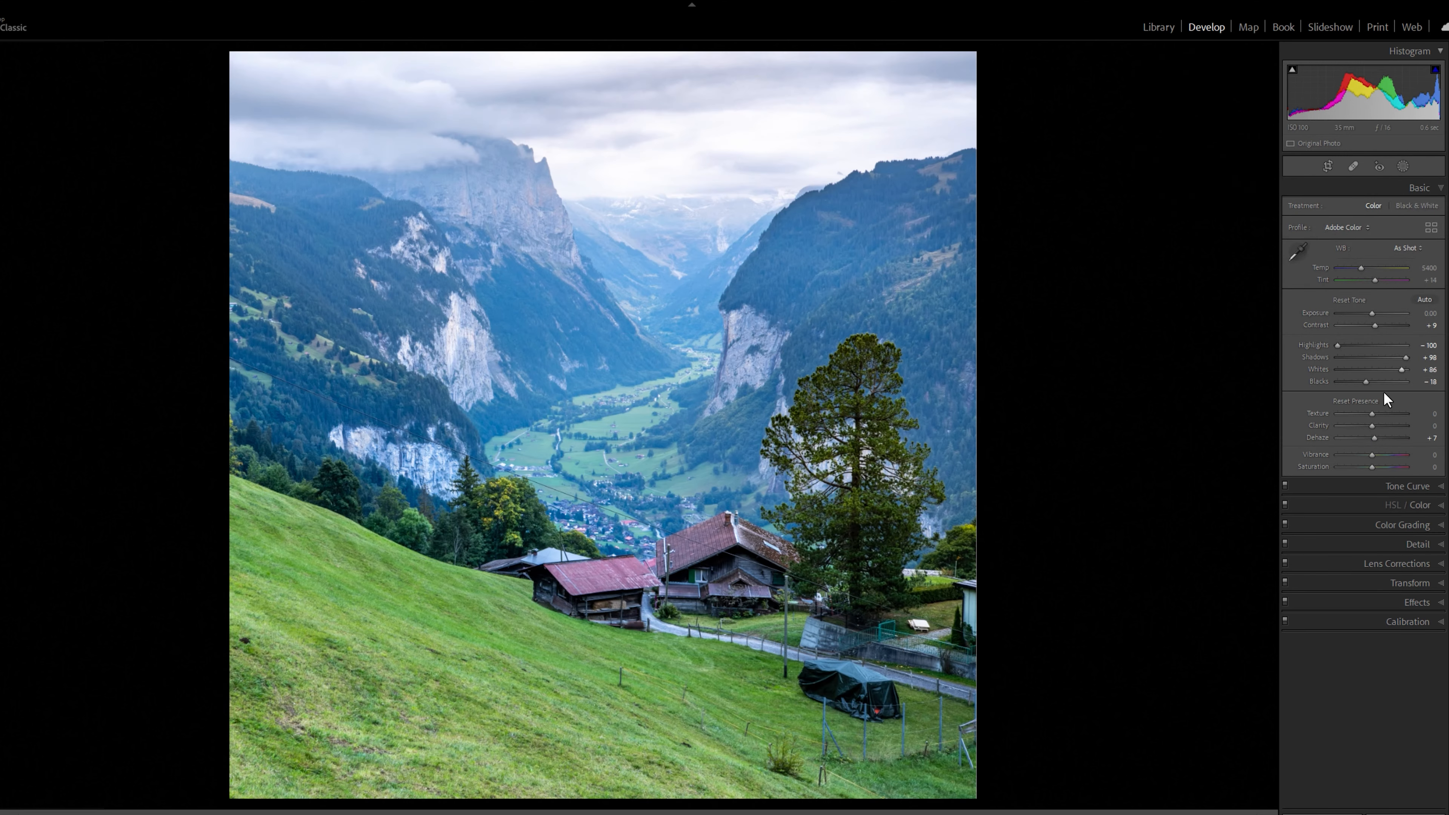
pyautogui.keyDown('alt'); pyautogui.click(1366, 382); pyautogui.keyUp('alt')
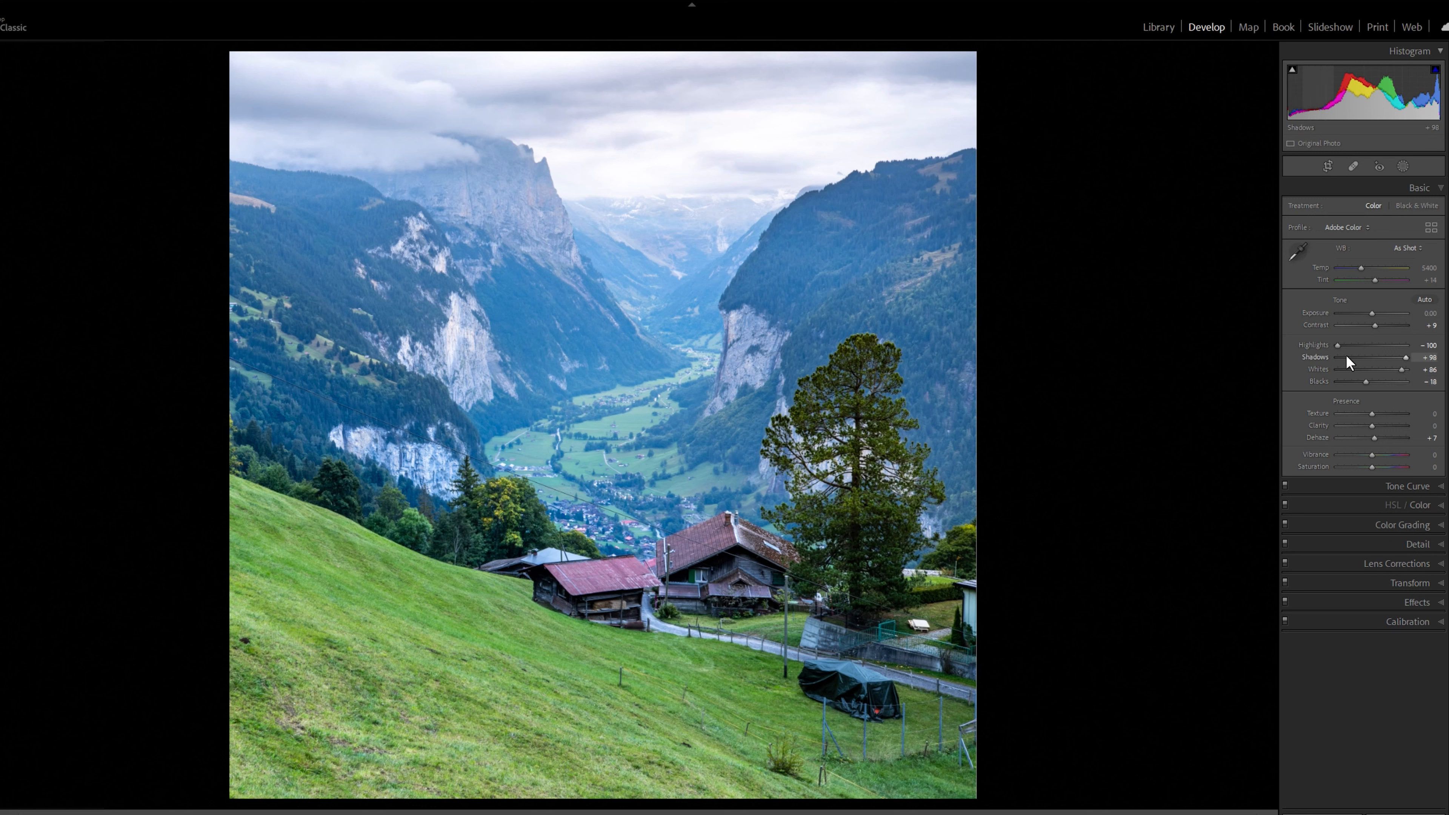
# Add a tall radial gradient mask centred over the valley, enlarged to span nearly the full photo height.
pyautogui.click(1402, 167)
pyautogui.click(1167, 67)
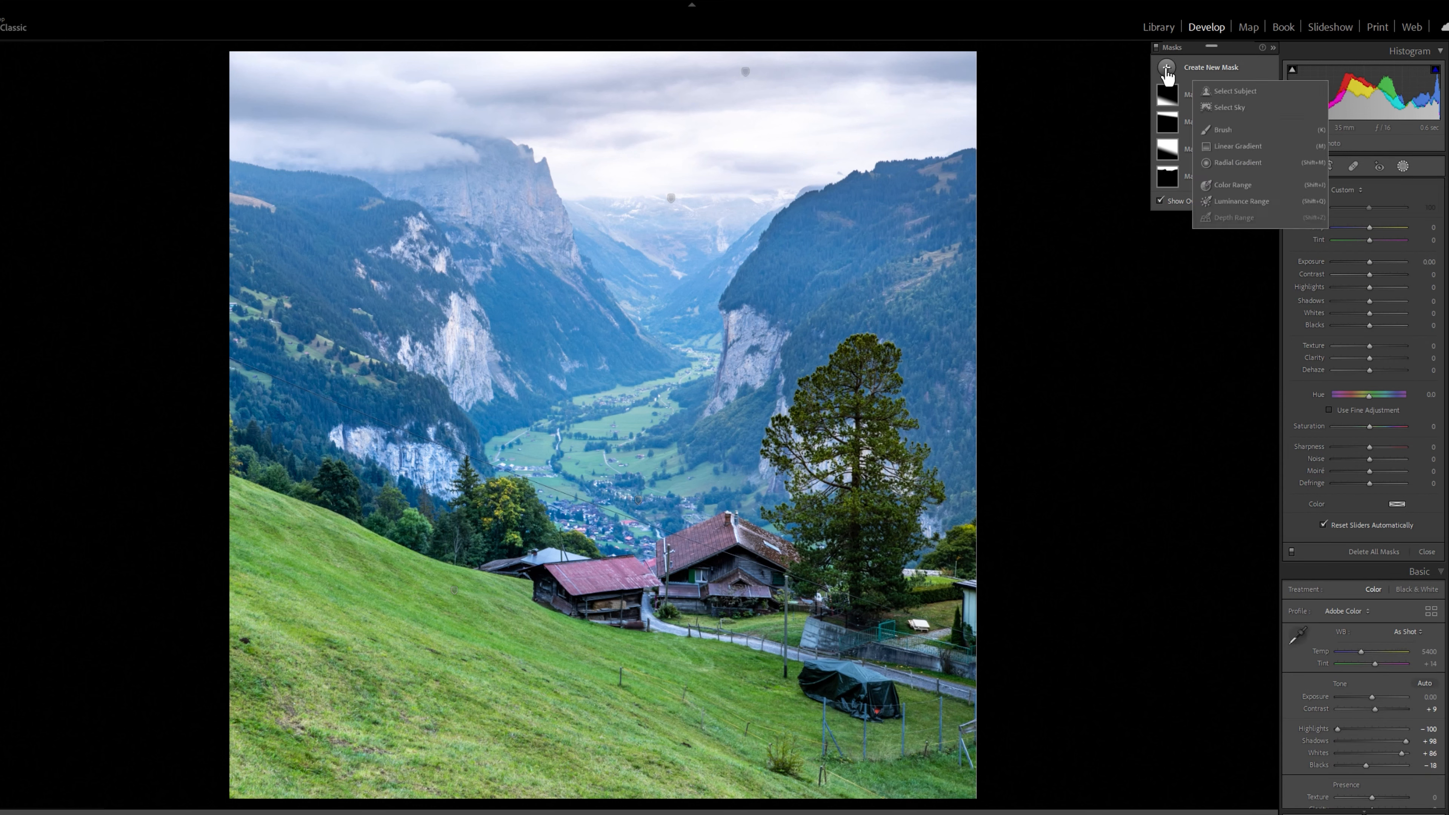
pyautogui.click(1228, 163)
pyautogui.moveTo(514, 182); pyautogui.dragTo(615, 365)
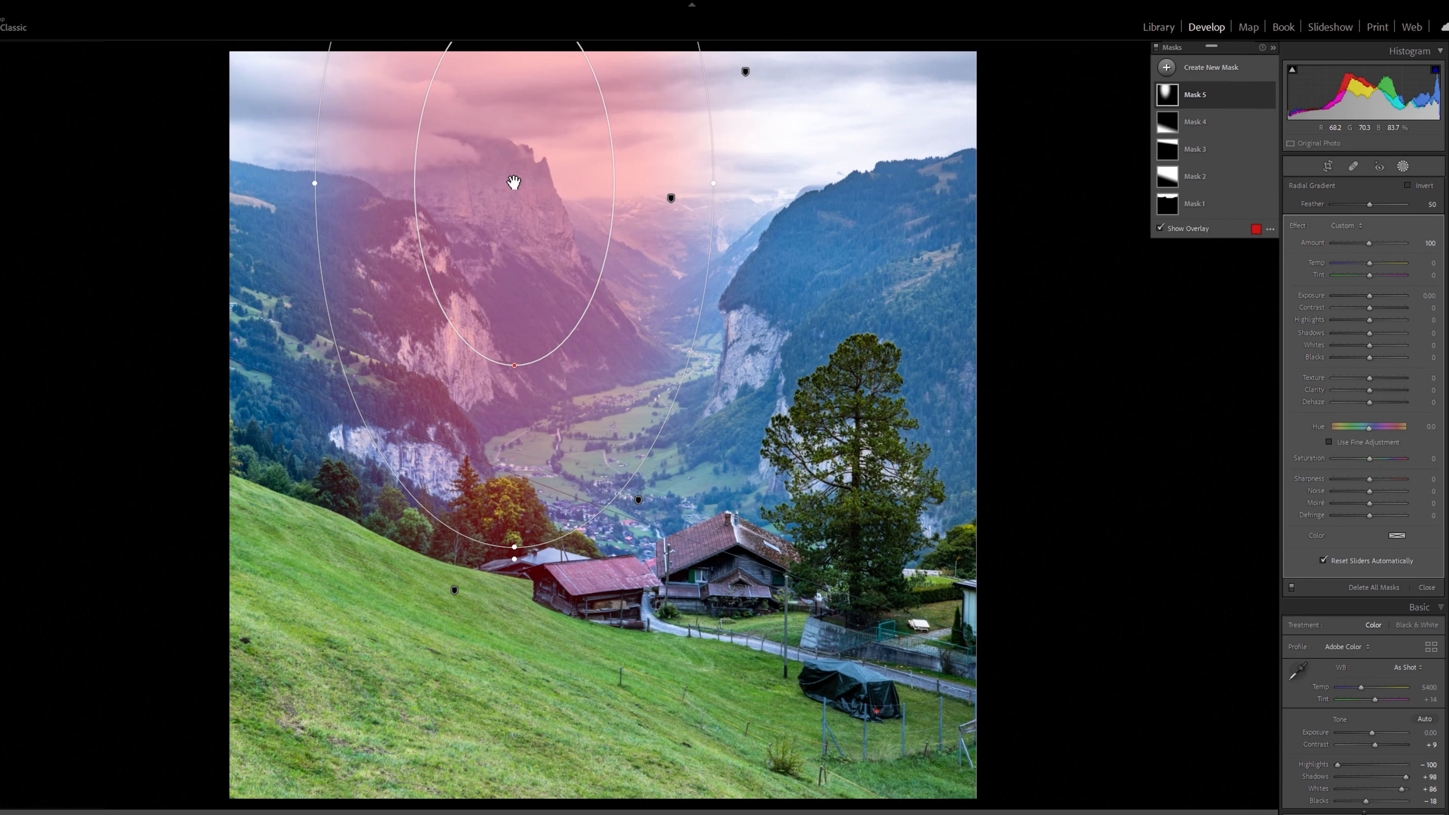
pyautogui.moveTo(514, 182); pyautogui.dragTo(616, 394)
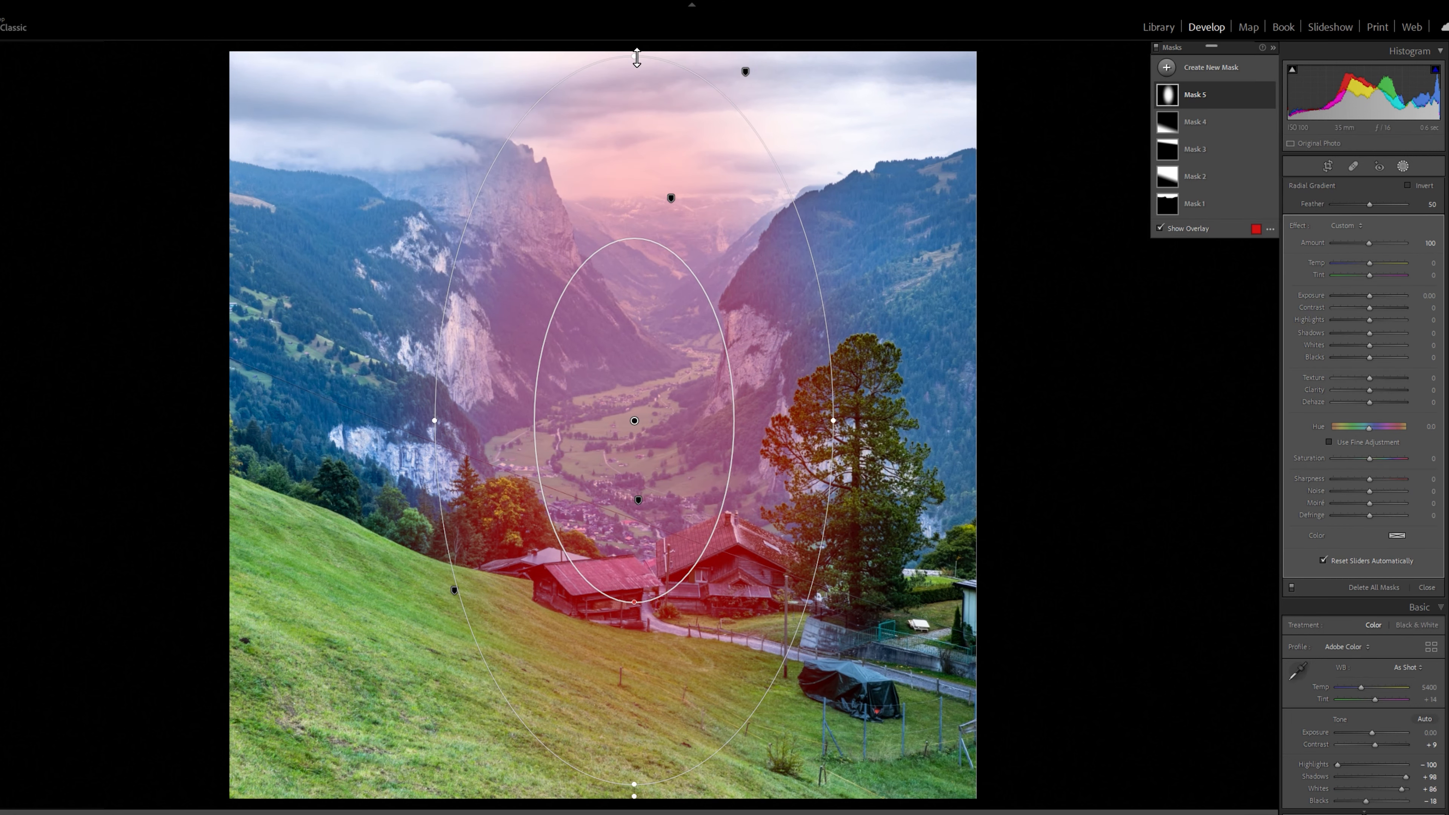
pyautogui.moveTo(637, 57); pyautogui.dragTo(636, 48)
pyautogui.moveTo(835, 420); pyautogui.dragTo(855, 420)
pyautogui.moveTo(635, 420); pyautogui.dragTo(649, 420)
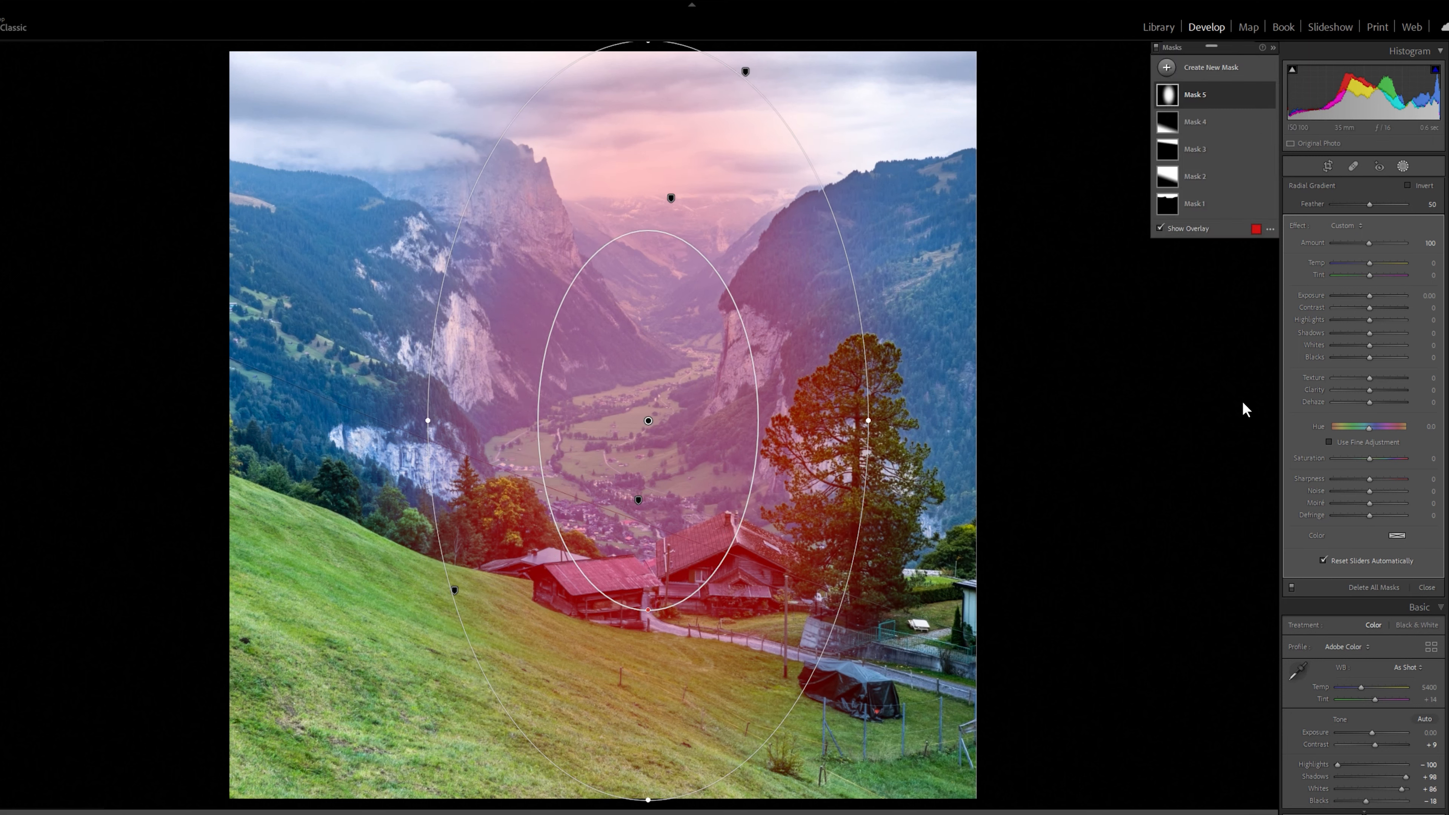
# Set the valley radial gradient's feather to 60 and its exposure to 0.17, with the mask overlay hidden.
pyautogui.moveTo(1369, 205)
pyautogui.mouseDown()
pyautogui.moveTo(1350, 206)
pyautogui.moveTo(1373, 207)
pyautogui.mouseUp()
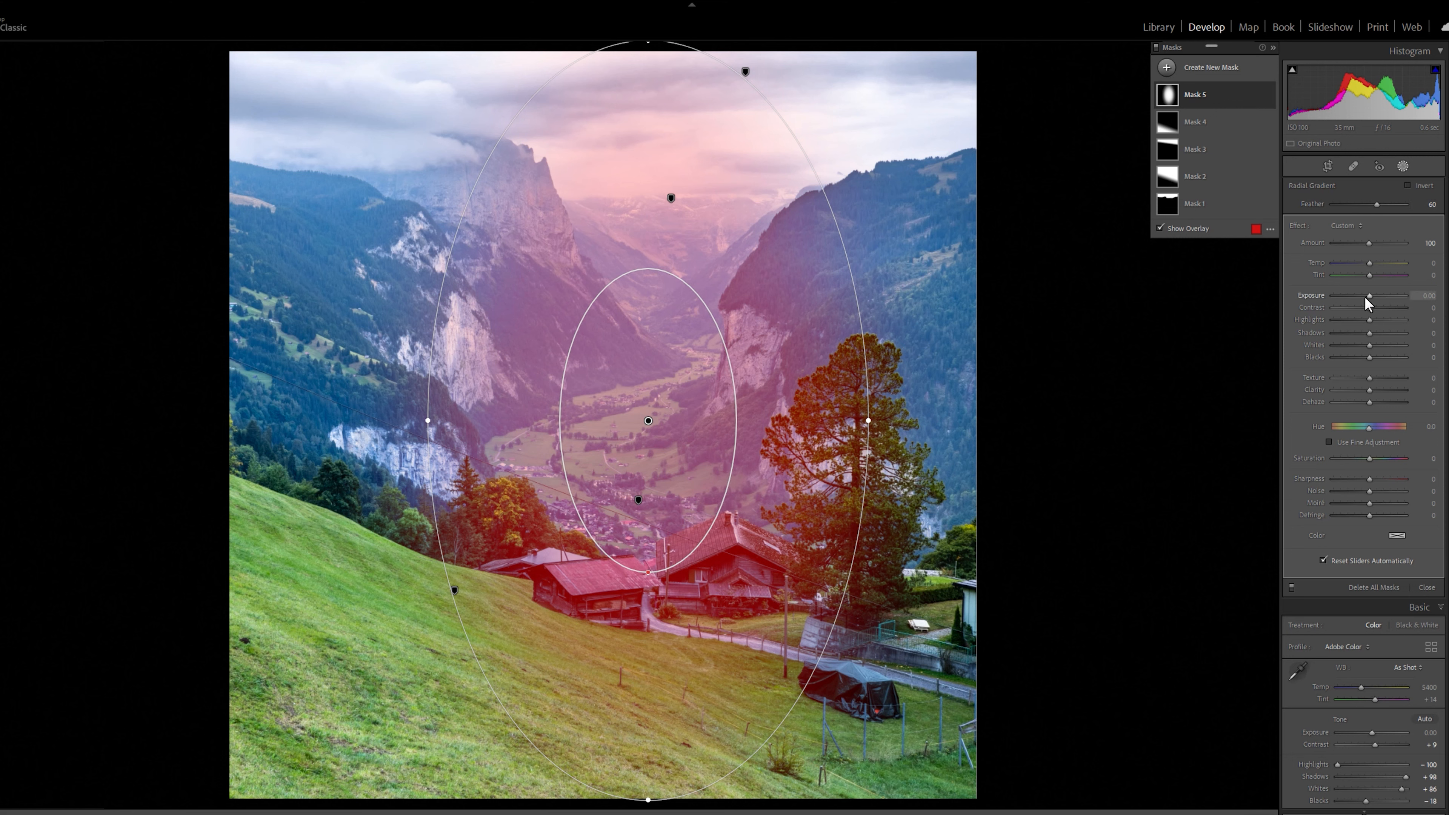
pyautogui.press('o')
pyautogui.moveTo(1368, 296); pyautogui.dragTo(1372, 302)
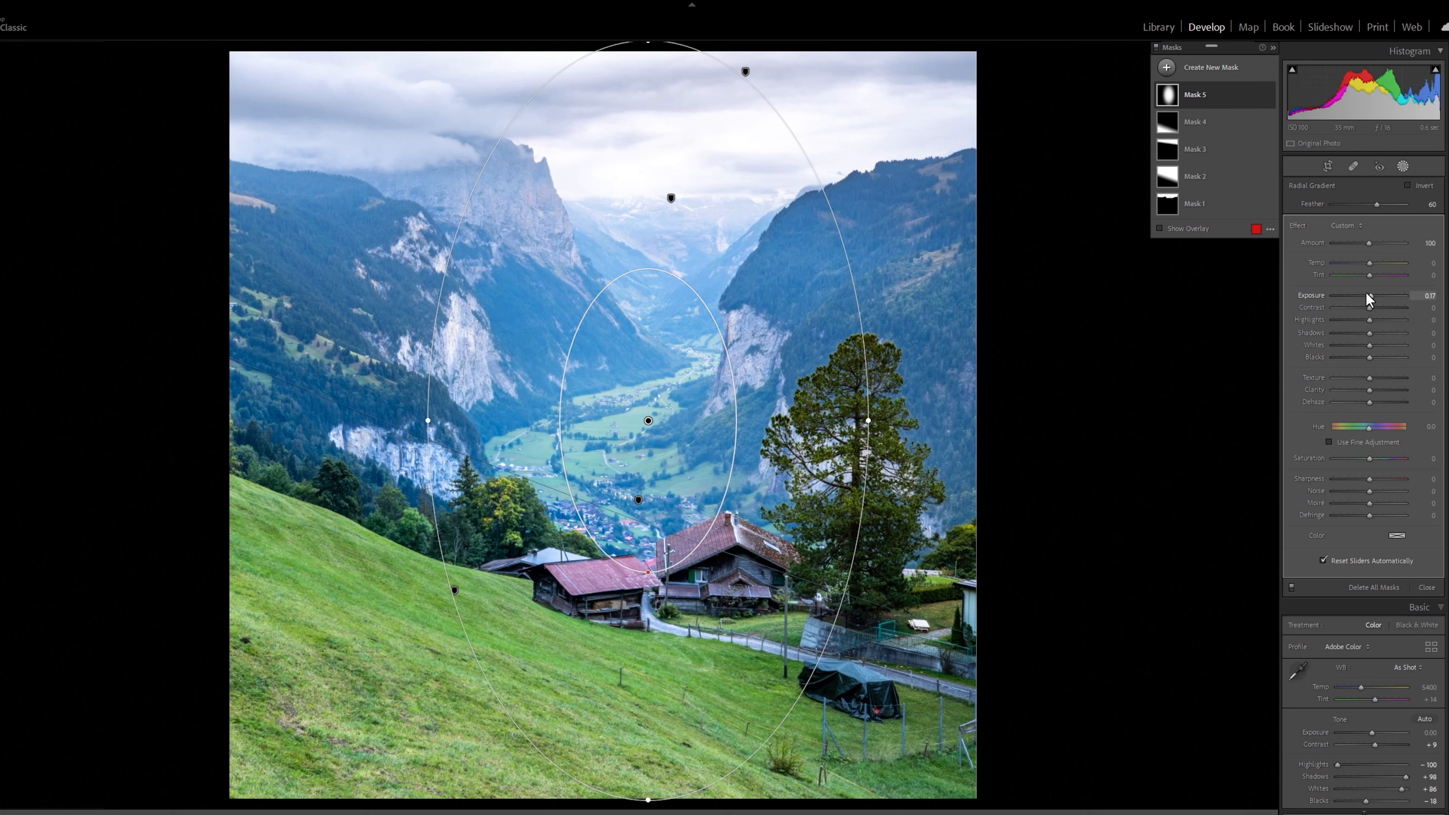
# Duplicate and invert the radial gradient, Mask 5, and set the inverted mask's exposure to -0.44.
pyautogui.click(1257, 95)
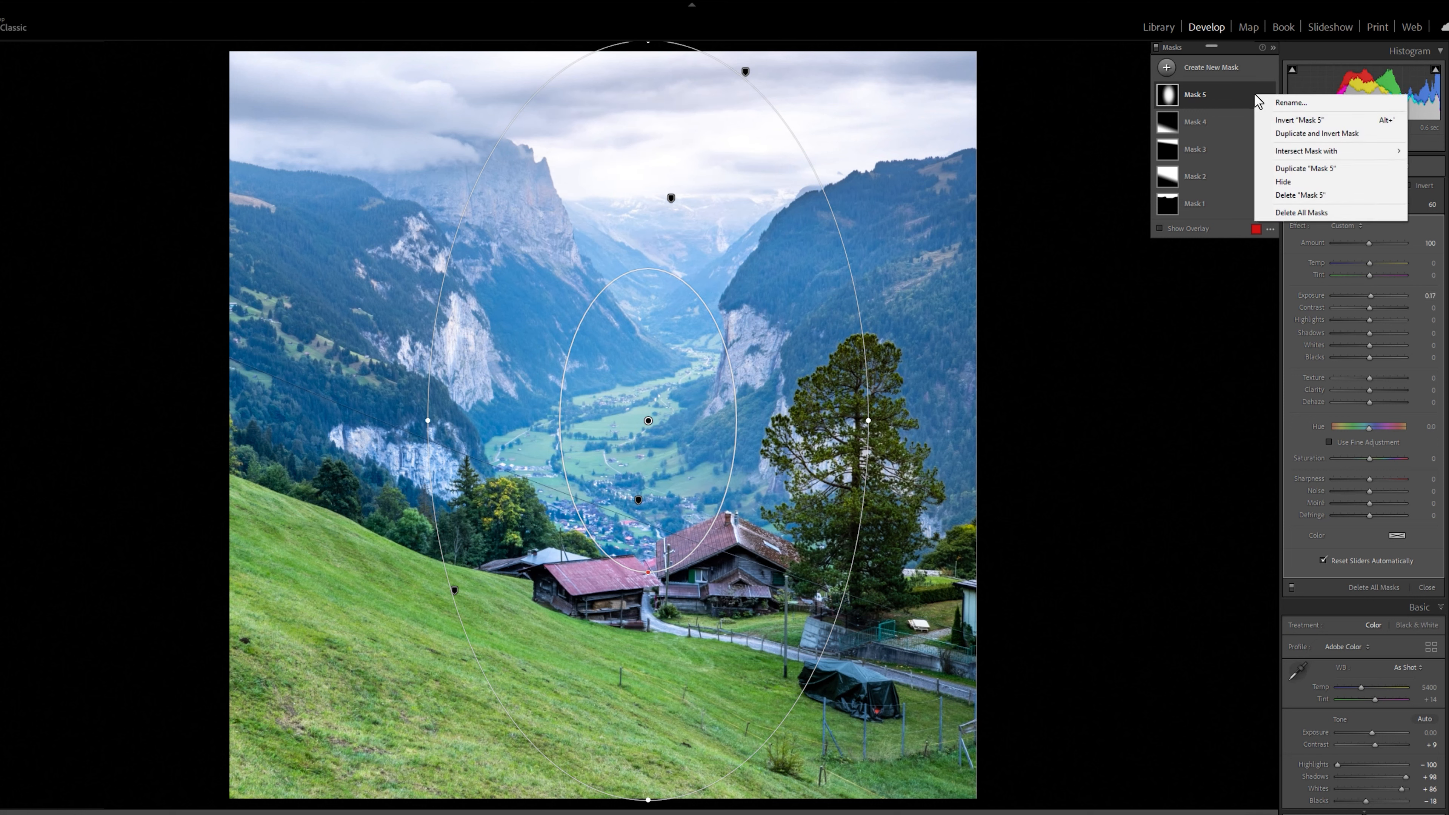
pyautogui.click(1317, 133)
pyautogui.press('o')
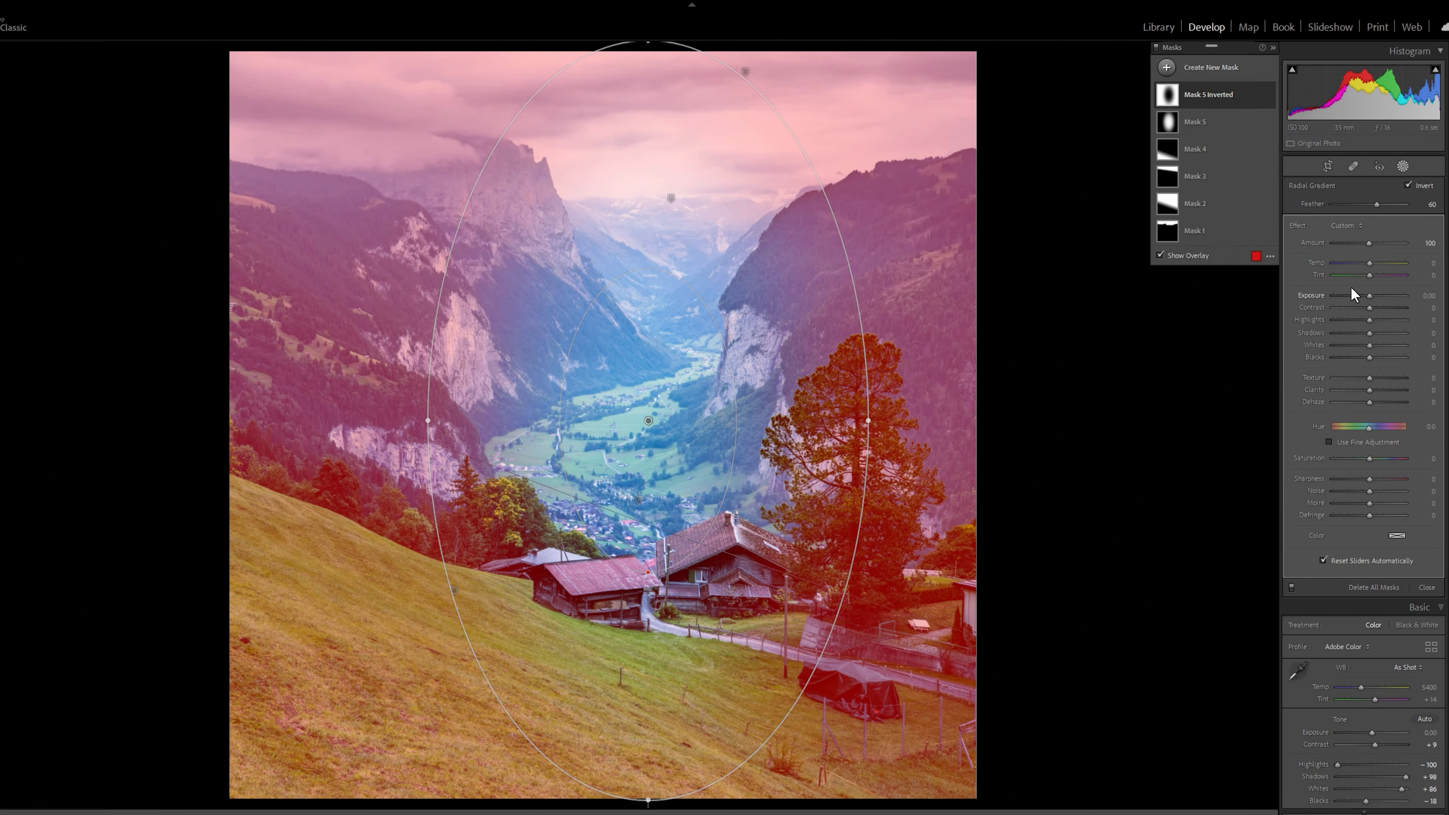
pyautogui.press('o')
pyautogui.moveTo(1366, 296); pyautogui.dragTo(1361, 296)
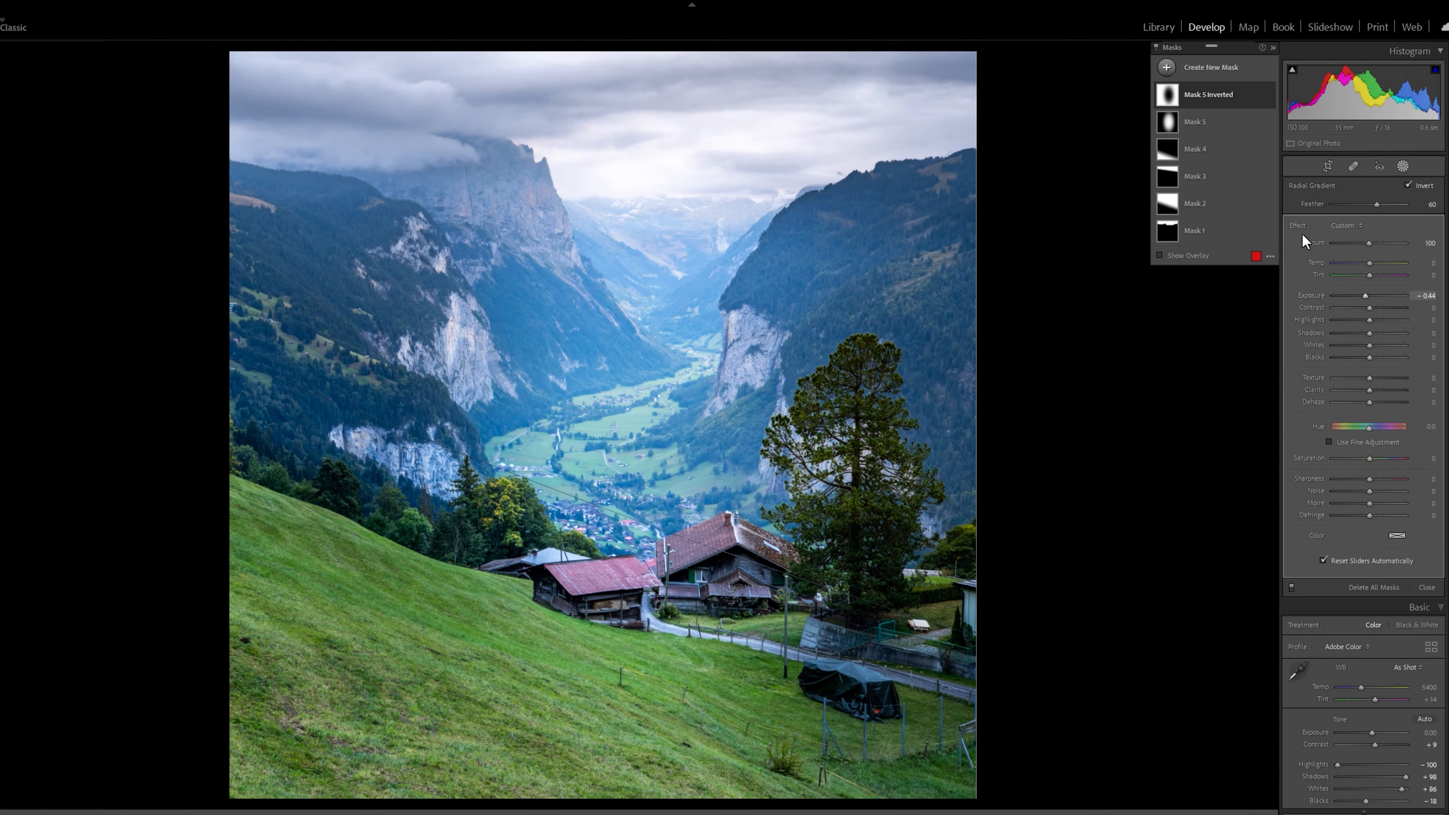
# Create a brush mask with size 22, feather 92 and flow 15, and set its saturation to 33.
pyautogui.click(1168, 67)
pyautogui.click(1223, 130)
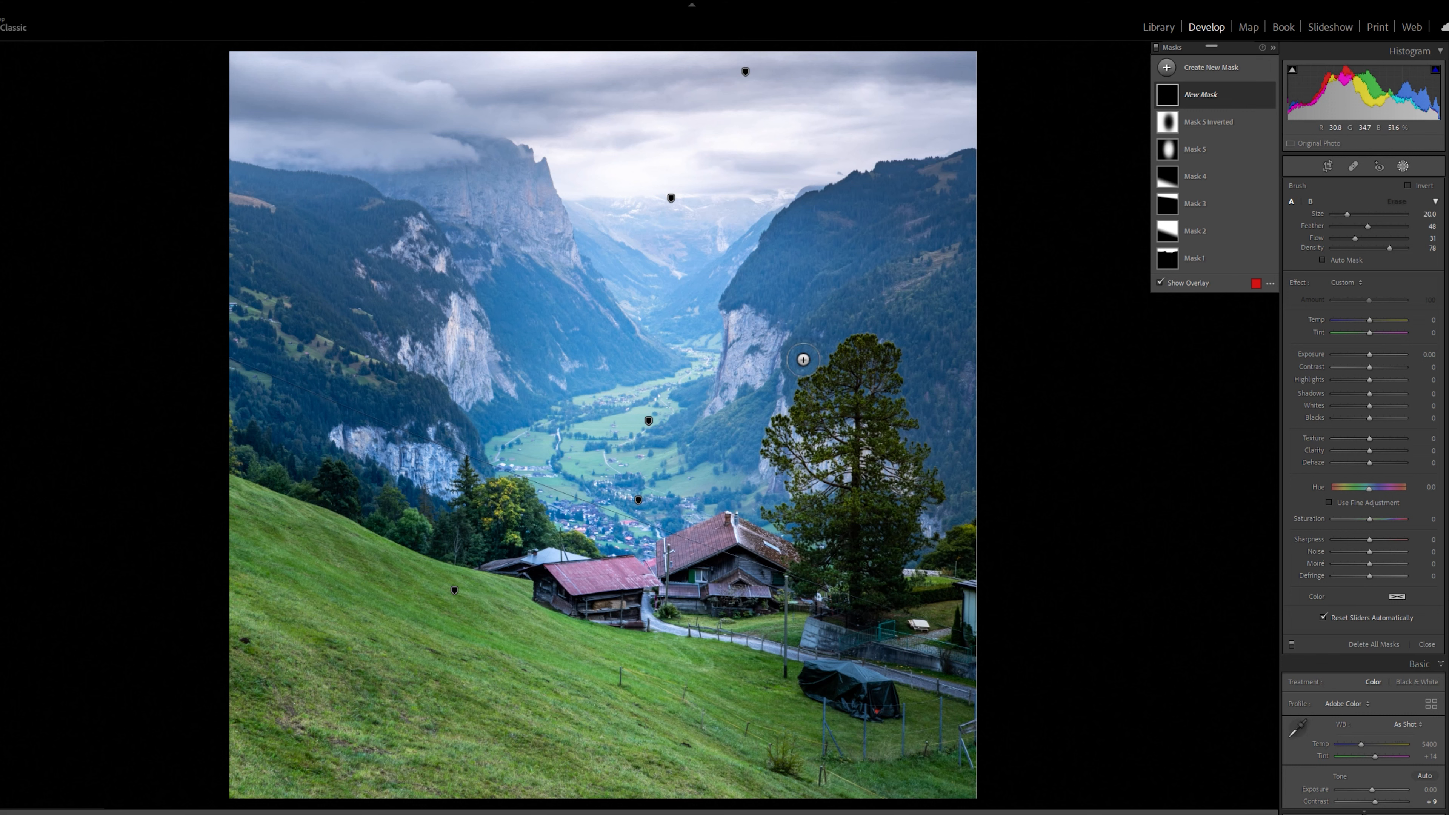
pyautogui.moveTo(1347, 214); pyautogui.dragTo(1350, 215)
pyautogui.moveTo(1368, 226)
pyautogui.mouseDown()
pyautogui.moveTo(1400, 226)
pyautogui.moveTo(1342, 239)
pyautogui.mouseUp()
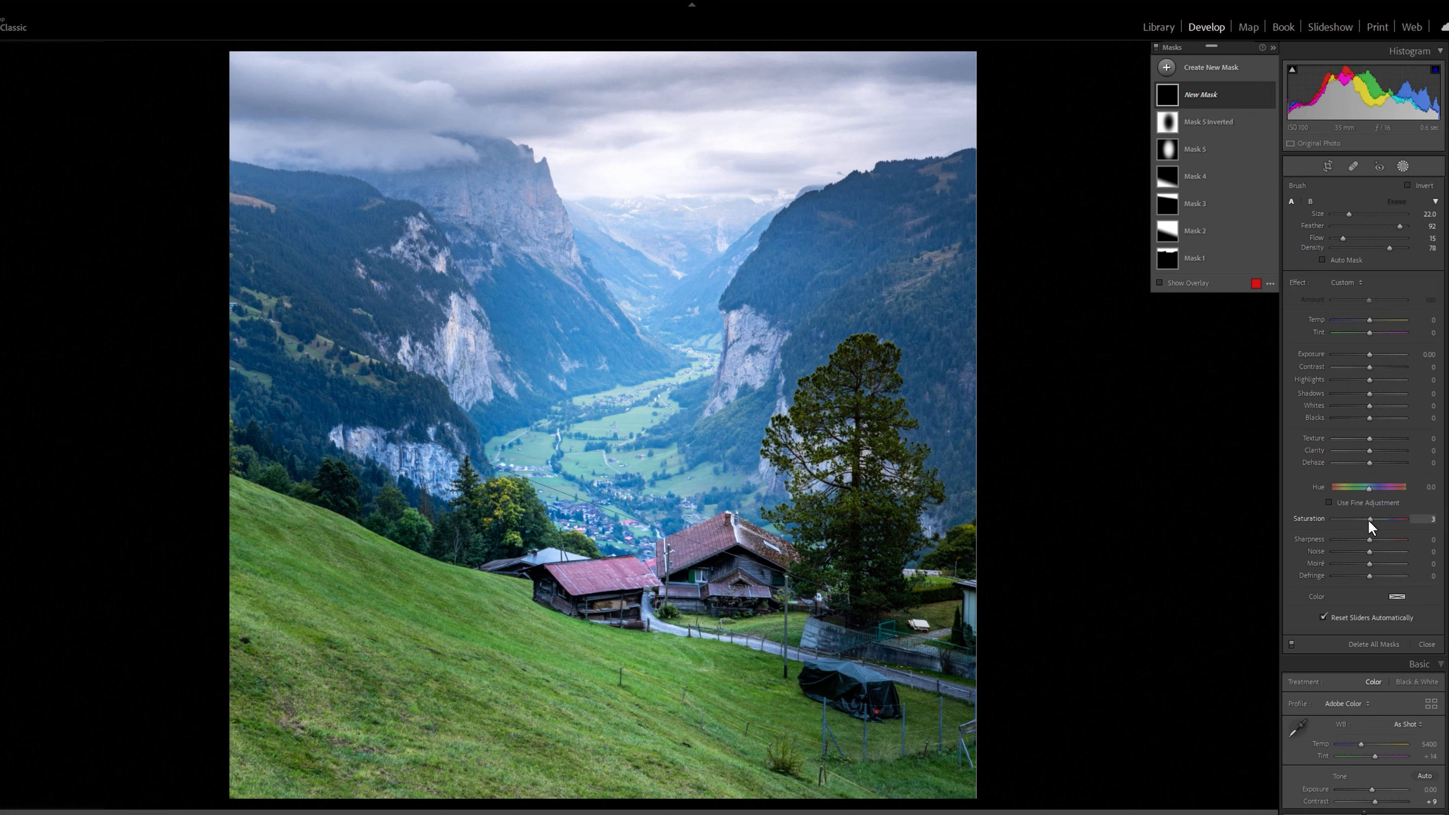
pyautogui.moveTo(1376, 519); pyautogui.dragTo(1379, 519)
# Paint the saturation brush over the green valley floor, reducing the brush size to 6, and set the mask's amount to 200.
pyautogui.moveTo(640, 429)
pyautogui.mouseDown()
pyautogui.moveTo(563, 459)
pyautogui.moveTo(623, 488)
pyautogui.moveTo(679, 471)
pyautogui.moveTo(657, 422)
pyautogui.moveTo(644, 394)
pyautogui.mouseUp()
pyautogui.scroll(-5, 676, 360)
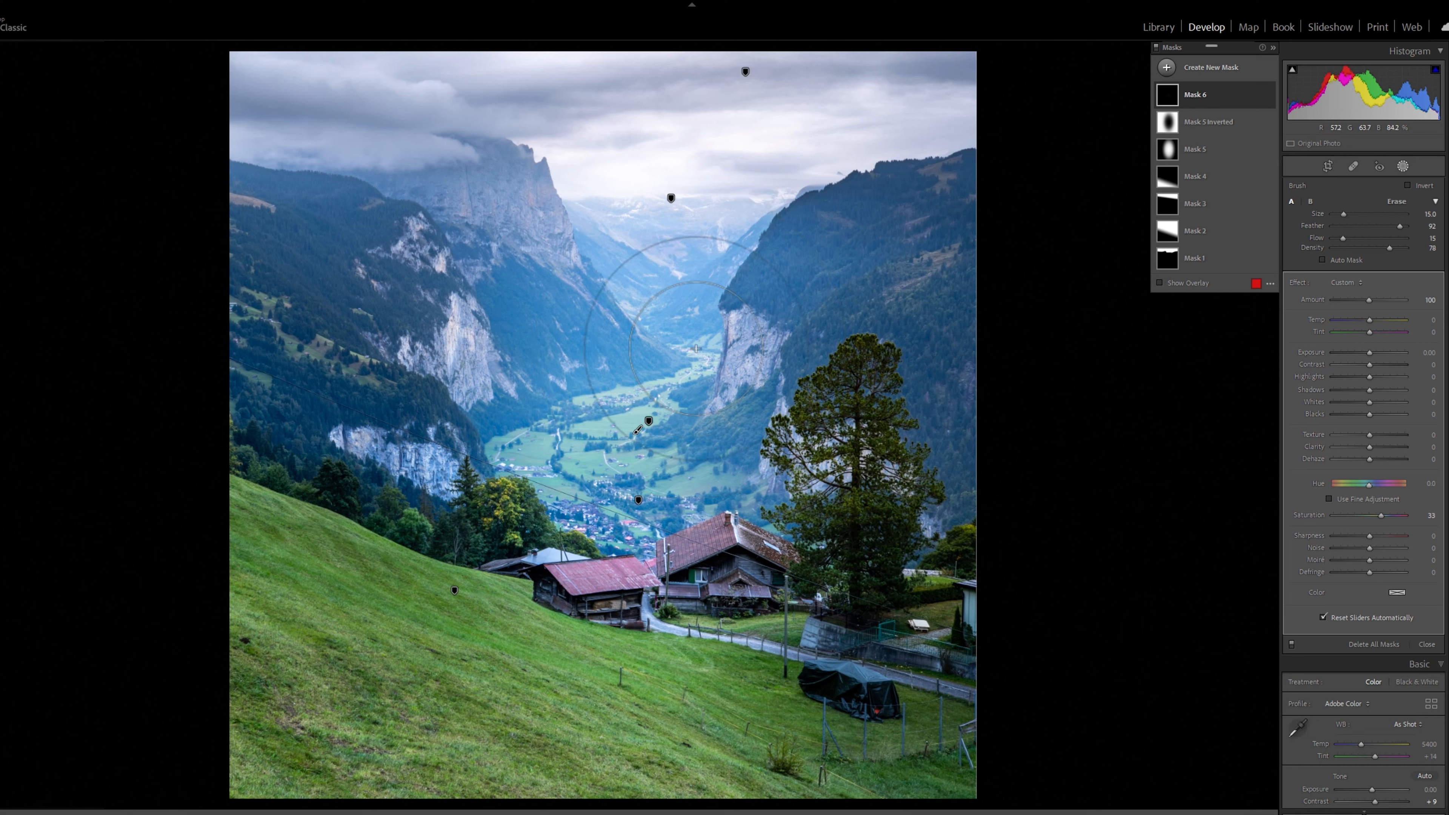
pyautogui.moveTo(676, 348)
pyautogui.mouseDown()
pyautogui.moveTo(694, 365)
pyautogui.moveTo(654, 396)
pyautogui.moveTo(518, 446)
pyautogui.moveTo(593, 434)
pyautogui.moveTo(657, 394)
pyautogui.moveTo(667, 491)
pyautogui.moveTo(685, 494)
pyautogui.moveTo(631, 460)
pyautogui.moveTo(694, 350)
pyautogui.moveTo(670, 380)
pyautogui.moveTo(627, 394)
pyautogui.mouseUp()
pyautogui.scroll(-1, 520, 453)
pyautogui.scroll(-2, 693, 349)
pyautogui.scroll(-2, 701, 365)
pyautogui.moveTo(685, 353)
pyautogui.mouseDown()
pyautogui.moveTo(703, 358)
pyautogui.moveTo(581, 407)
pyautogui.moveTo(641, 439)
pyautogui.mouseUp()
pyautogui.moveTo(642, 439)
pyautogui.mouseDown()
pyautogui.moveTo(666, 473)
pyautogui.moveTo(717, 478)
pyautogui.moveTo(676, 451)
pyautogui.mouseUp()
pyautogui.scroll(-1, 696, 343)
pyautogui.moveTo(696, 339)
pyautogui.mouseDown()
pyautogui.moveTo(676, 346)
pyautogui.moveTo(679, 380)
pyautogui.moveTo(588, 437)
pyautogui.moveTo(675, 443)
pyautogui.moveTo(689, 475)
pyautogui.moveTo(622, 517)
pyautogui.moveTo(724, 485)
pyautogui.moveTo(740, 498)
pyautogui.mouseUp()
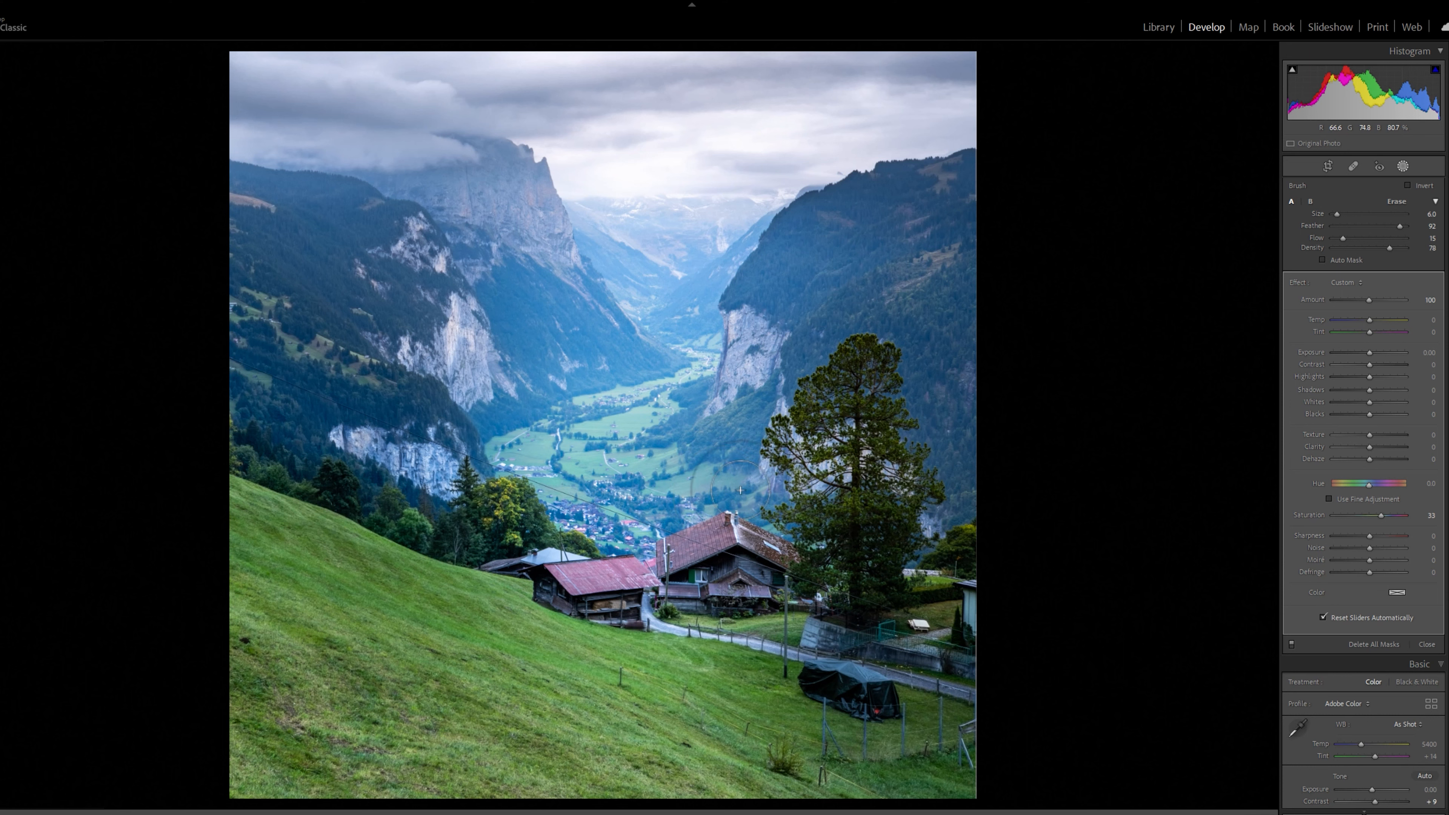
pyautogui.moveTo(1369, 301); pyautogui.dragTo(1448, 317)
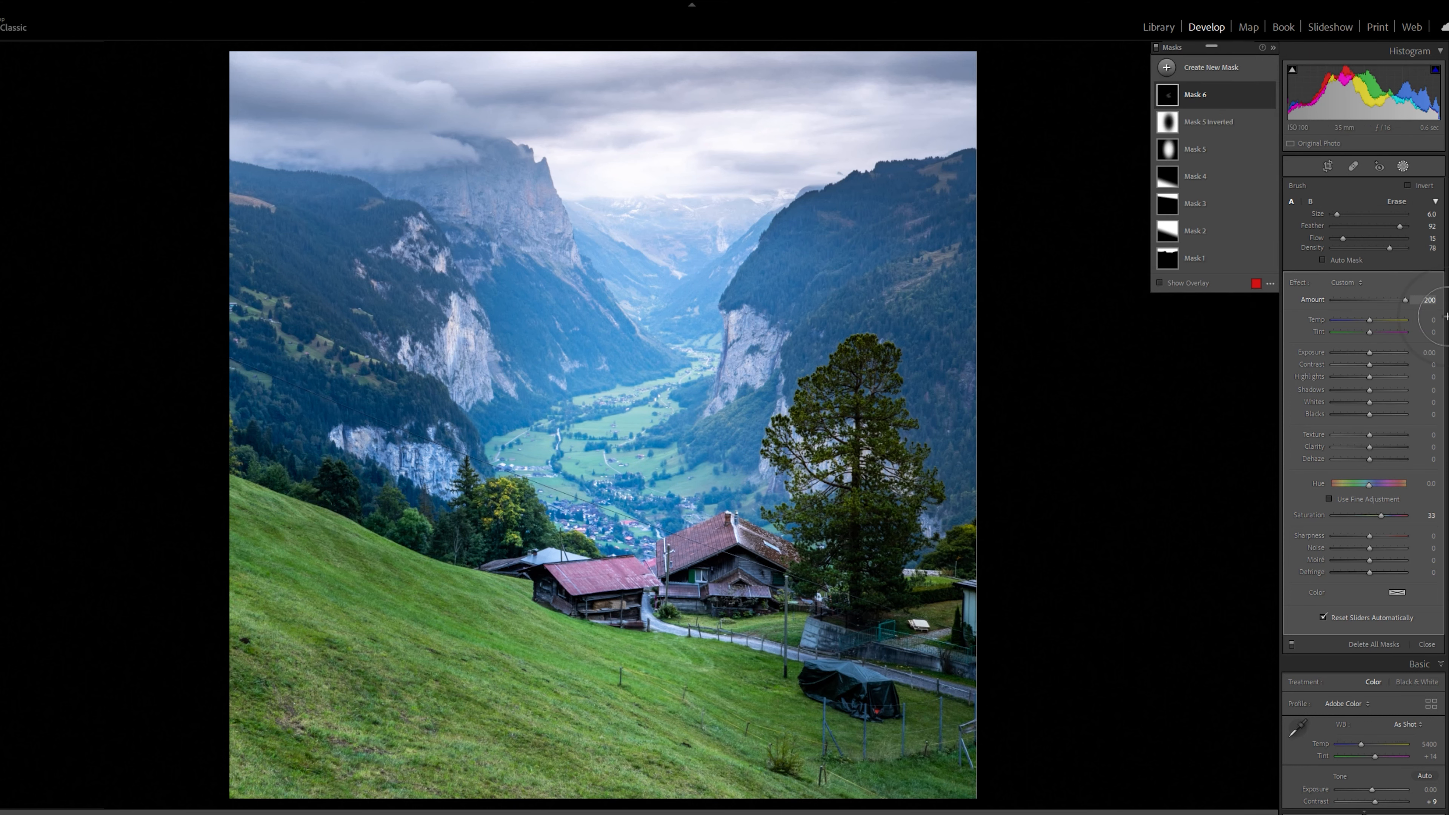